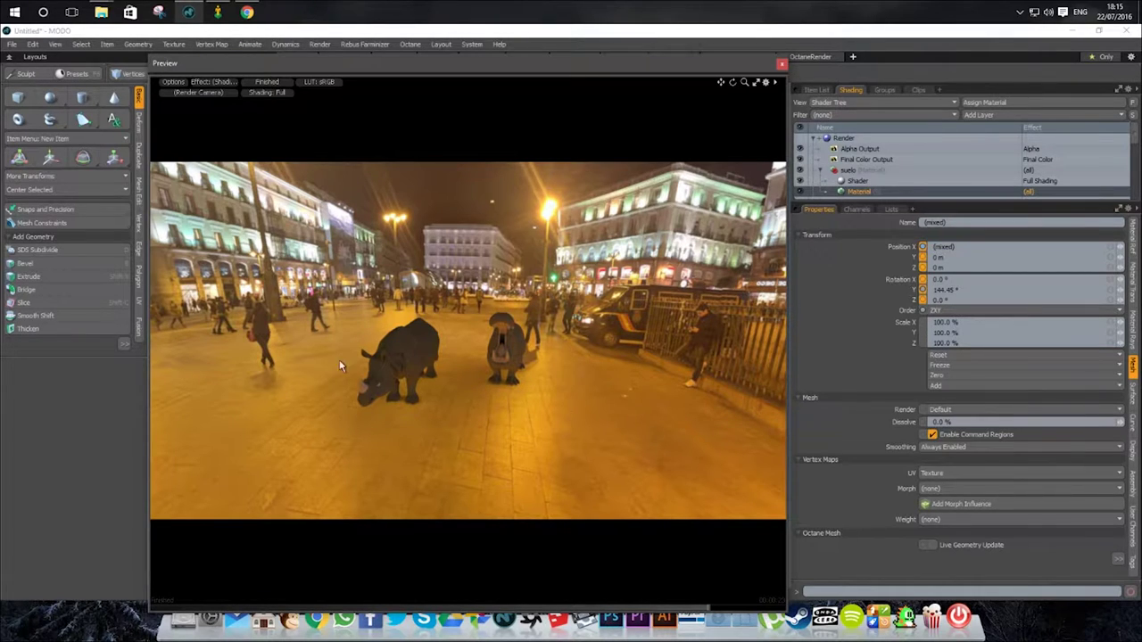
left_click_drag(406, 432, 520, 312)
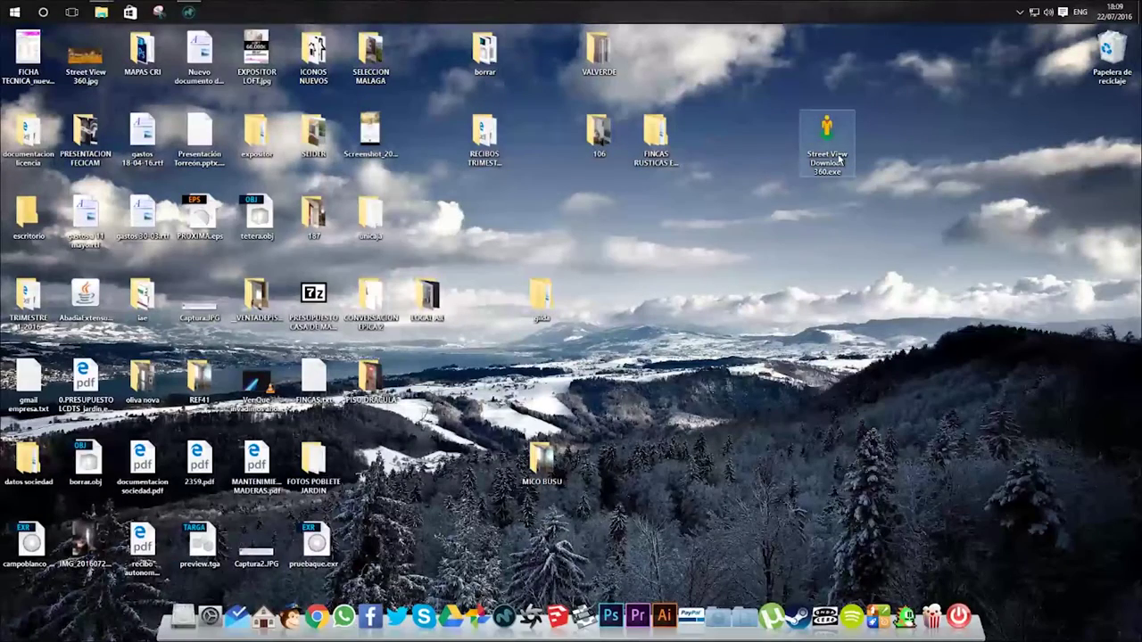
Launch Street View Download 360 from the desktop, allow it to run, and open its StreetViewDownload.eu website
double_click(831, 166)
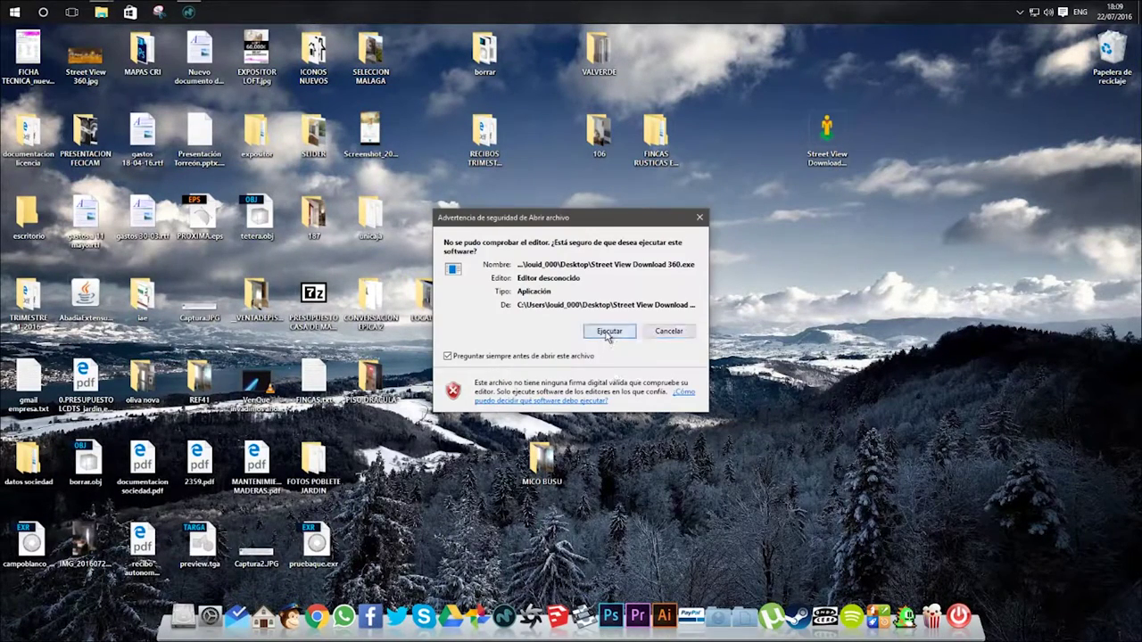
left_click(609, 331)
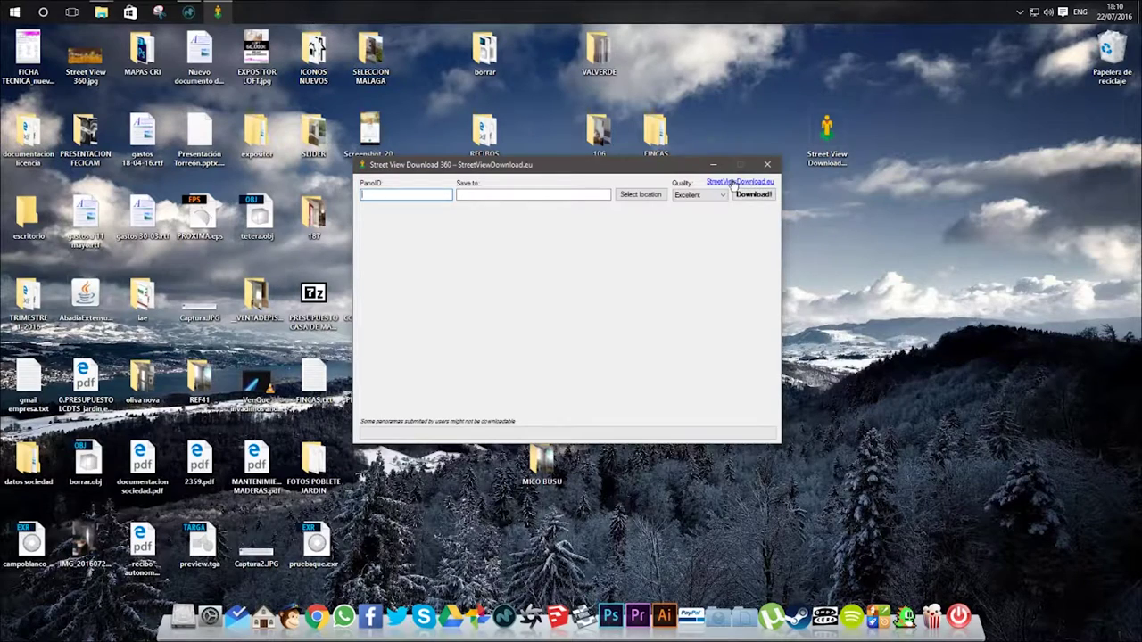
left_click(733, 182)
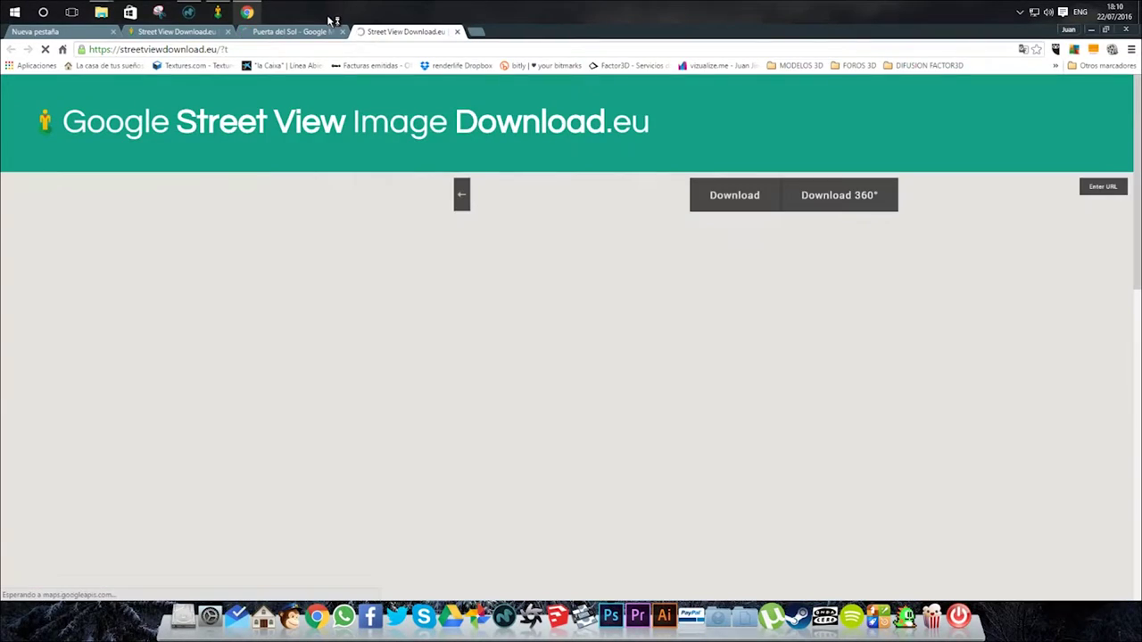
Close all other browser tabs, keeping only the Street View Download.eu page, and look around its default panorama
right_click(376, 34)
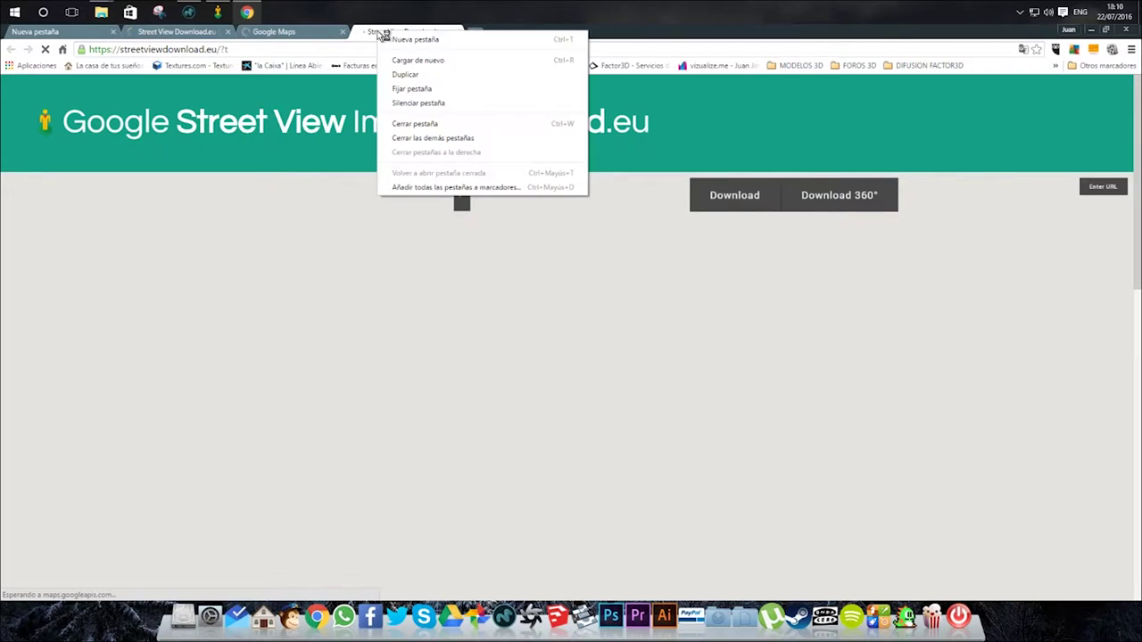
left_click(406, 139)
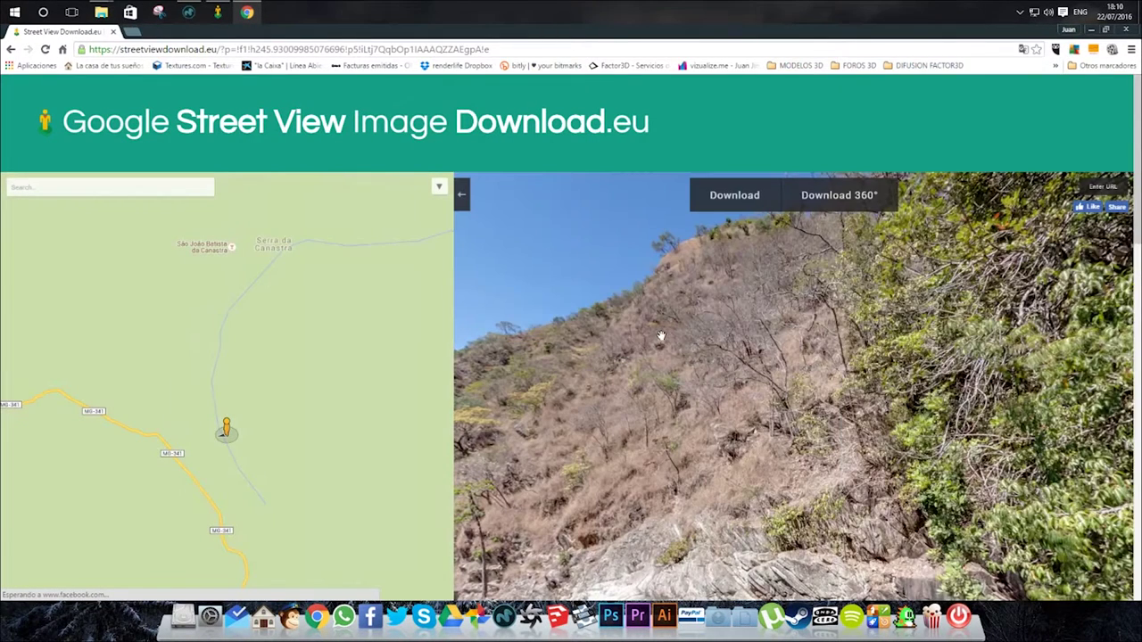
left_click_drag(640, 503, 727, 353)
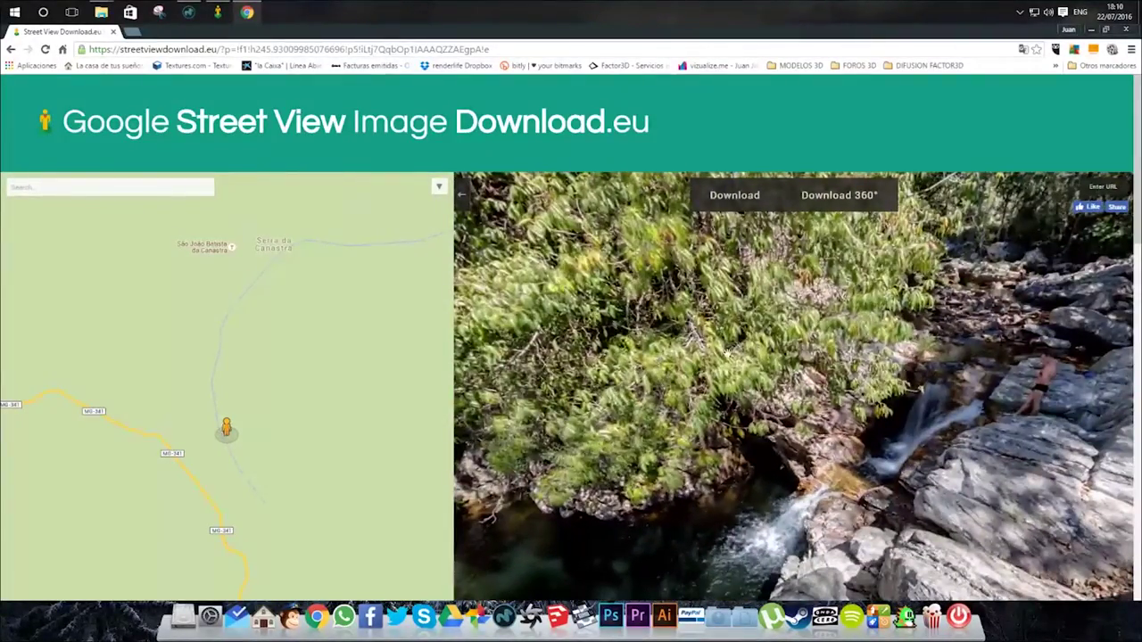
Open Google Maps in a new browser tab and go to Puerta del Sol, Madrid
left_click(130, 36)
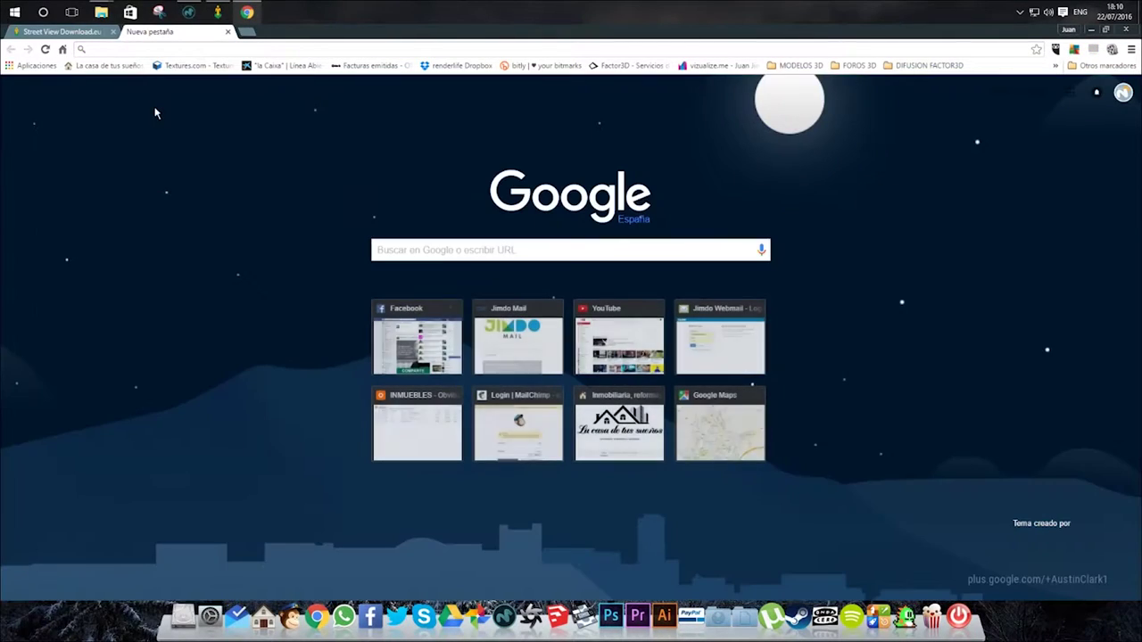
type("maps")
key("Return")
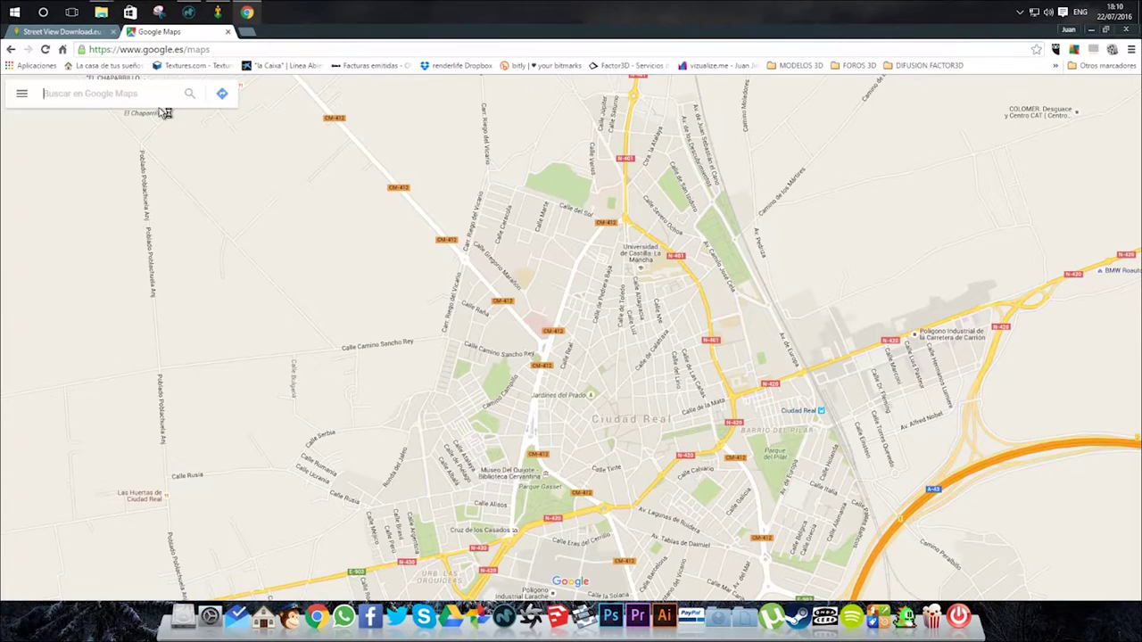
left_click(64, 95)
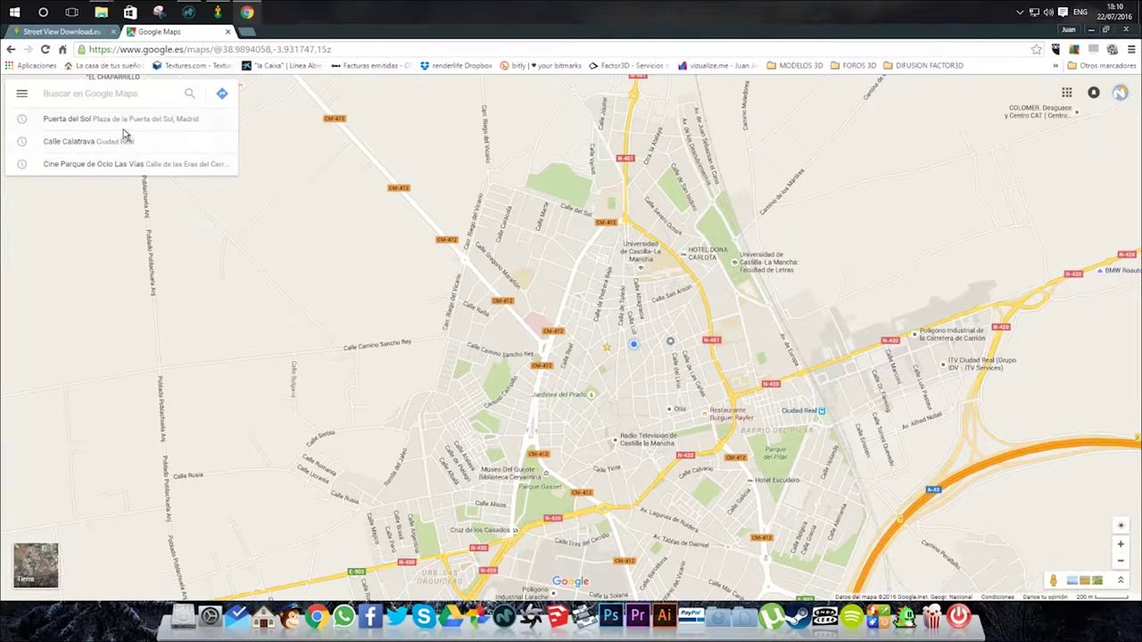
left_click(90, 120)
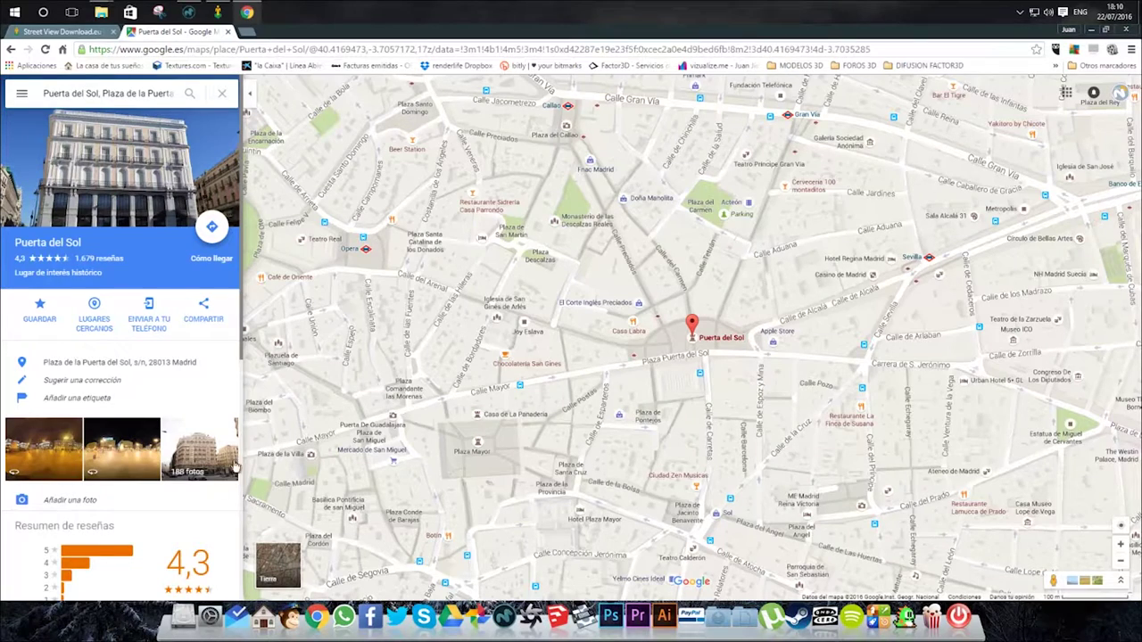
Open the first 360° night photo of Puerta del Sol and look around the square
left_click(51, 474)
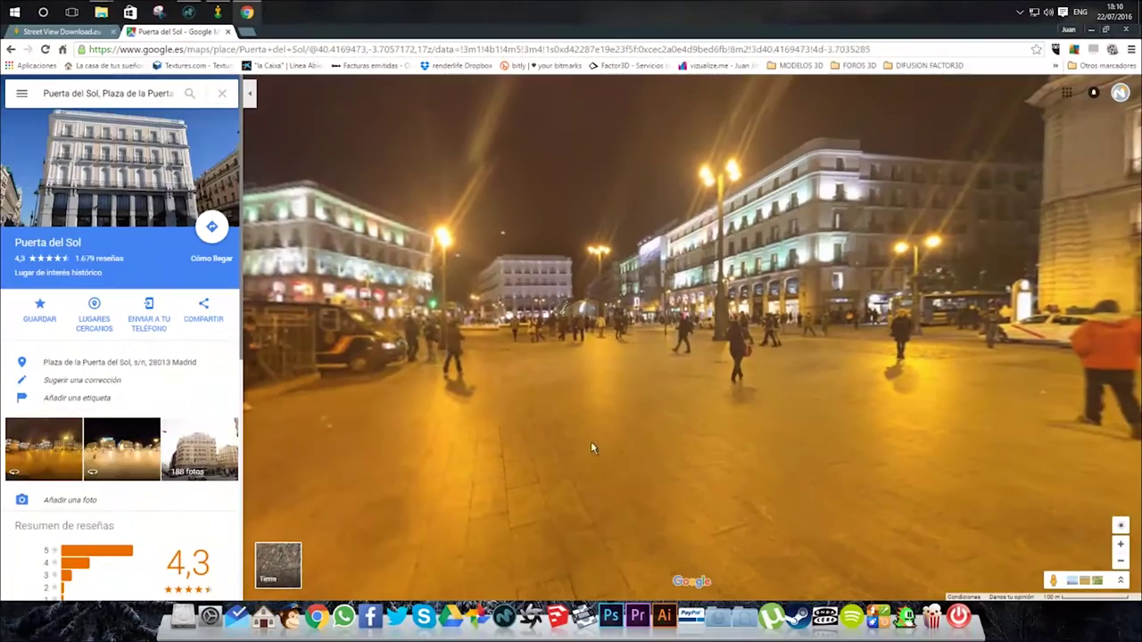
left_click_drag(935, 461, 365, 421)
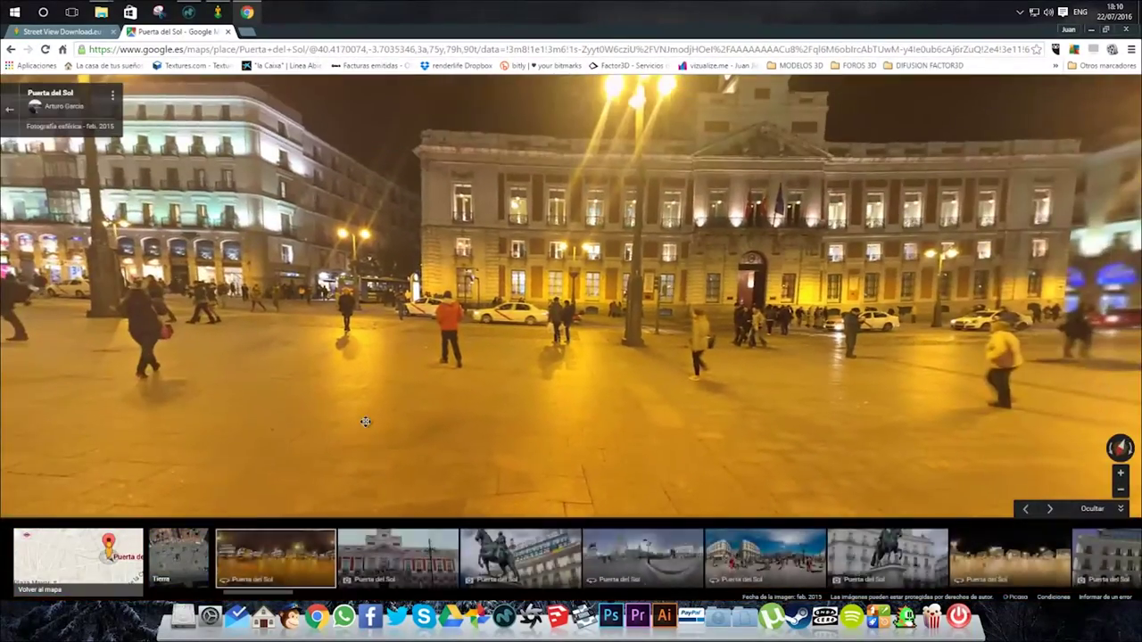
left_click_drag(1093, 369, 625, 333)
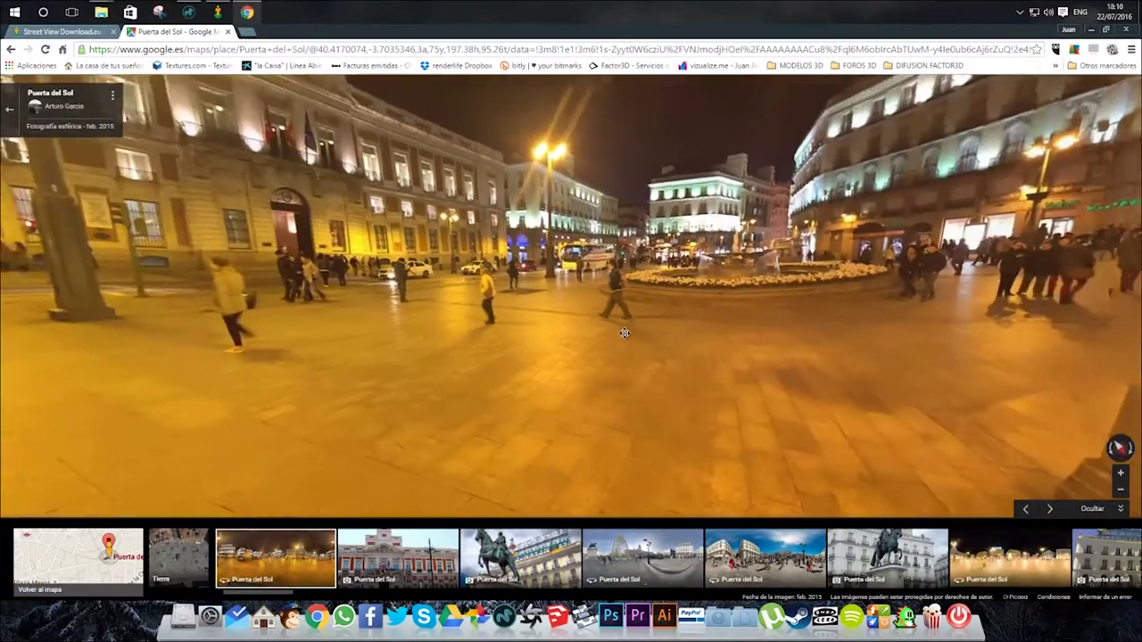
left_click_drag(509, 358, 684, 362)
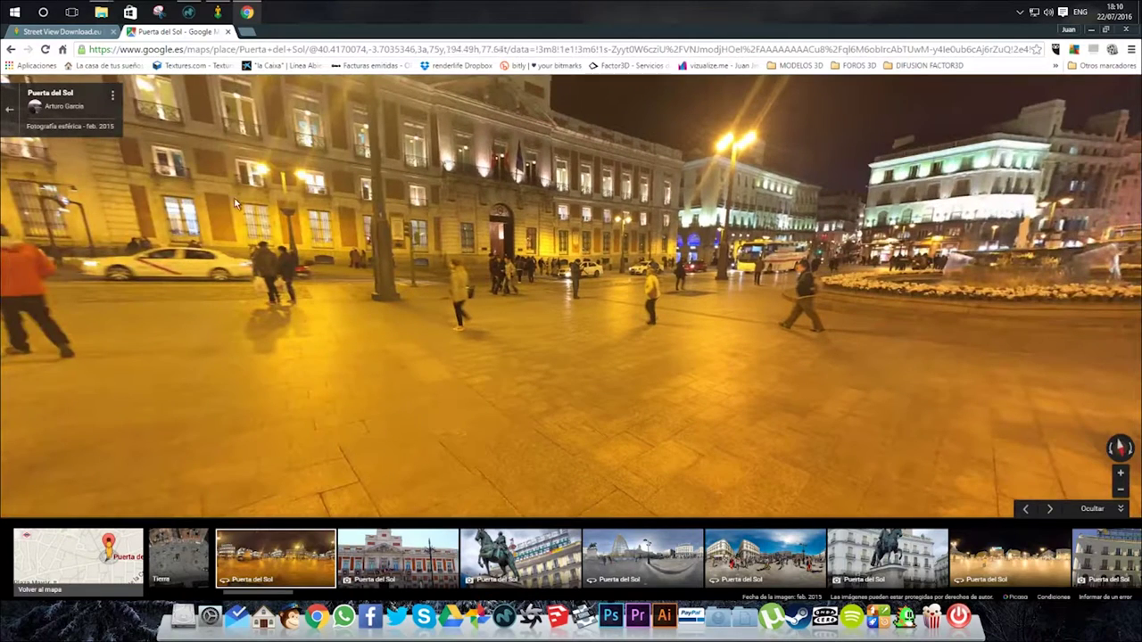
Copy the full web address of the Puerta del Sol panorama
left_click(285, 50)
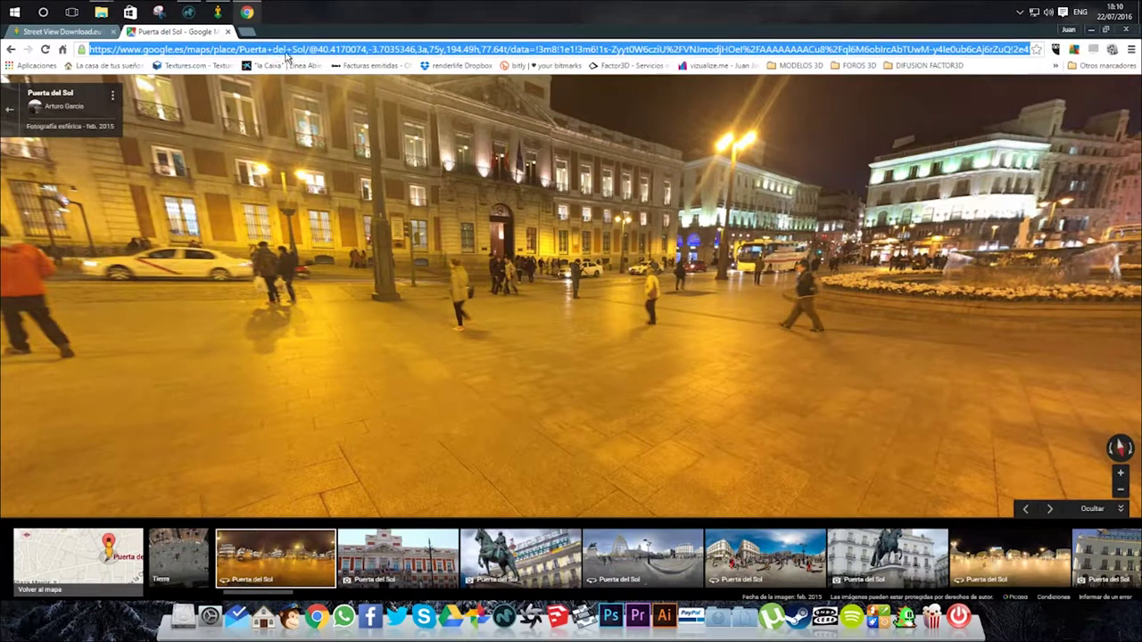
right_click(287, 54)
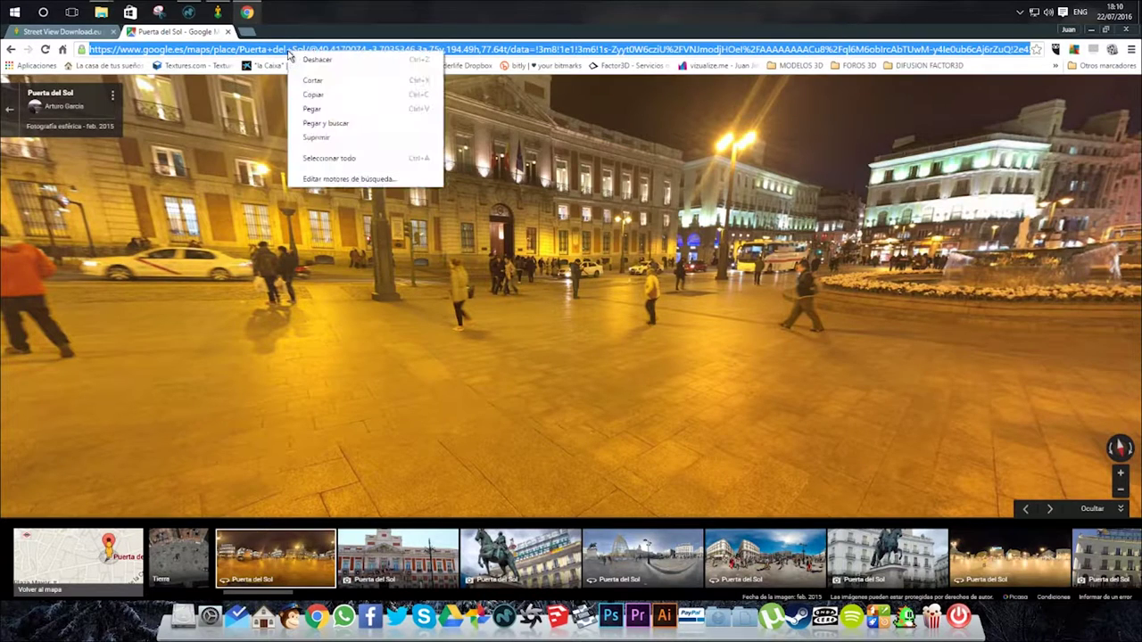
left_click(317, 96)
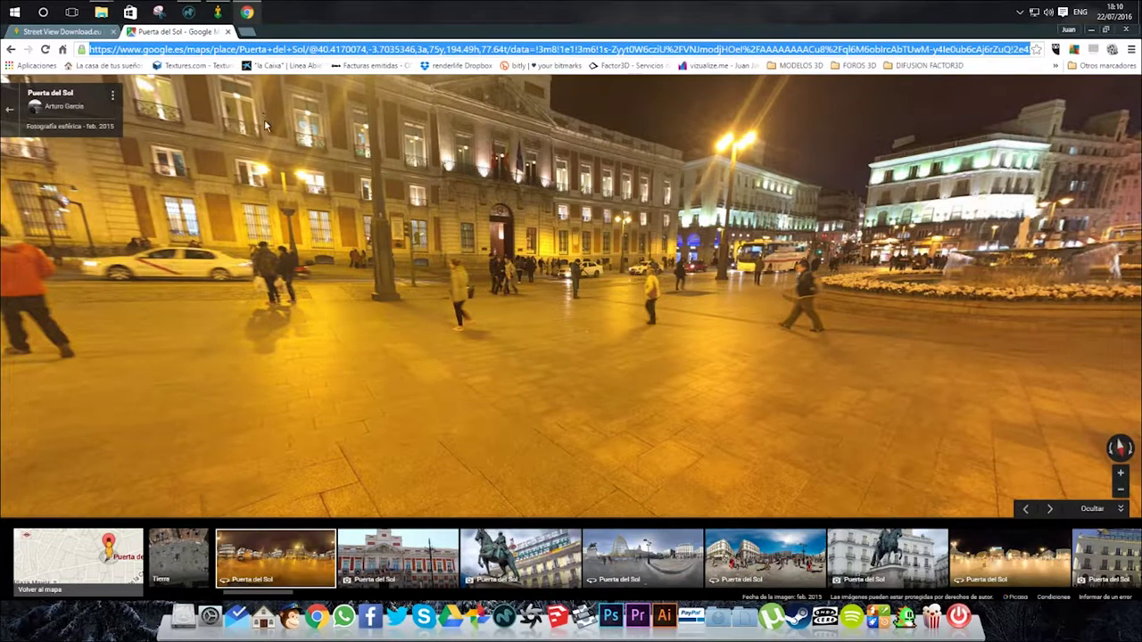
Load the Puerta del Sol panorama on the Street View Download.eu page from the copied URL and check the view
left_click(52, 34)
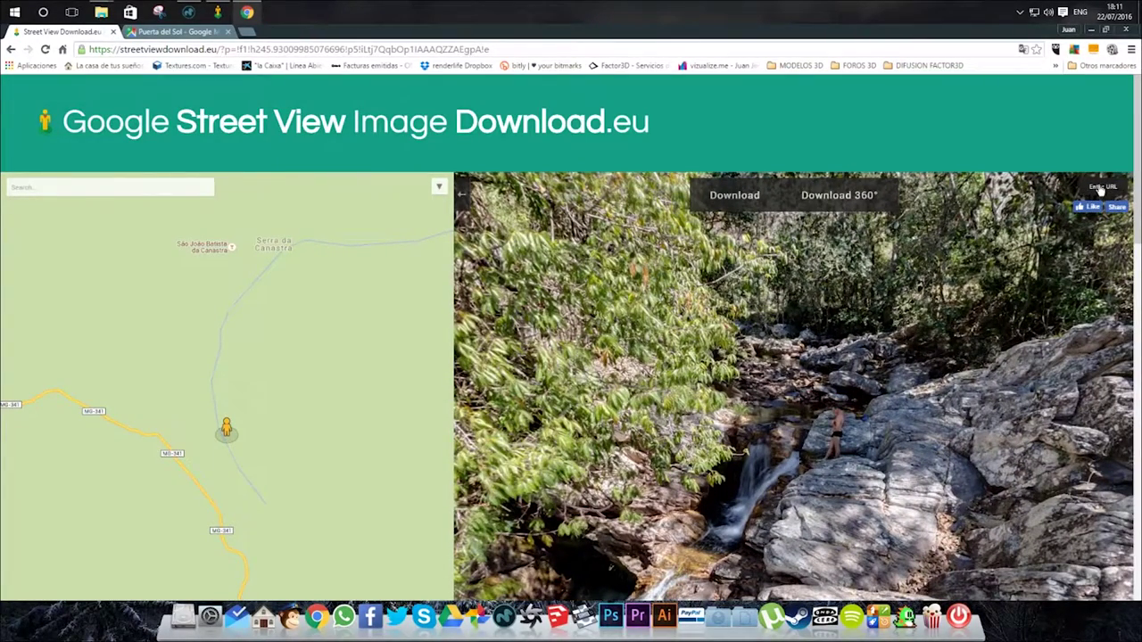
left_click(1103, 187)
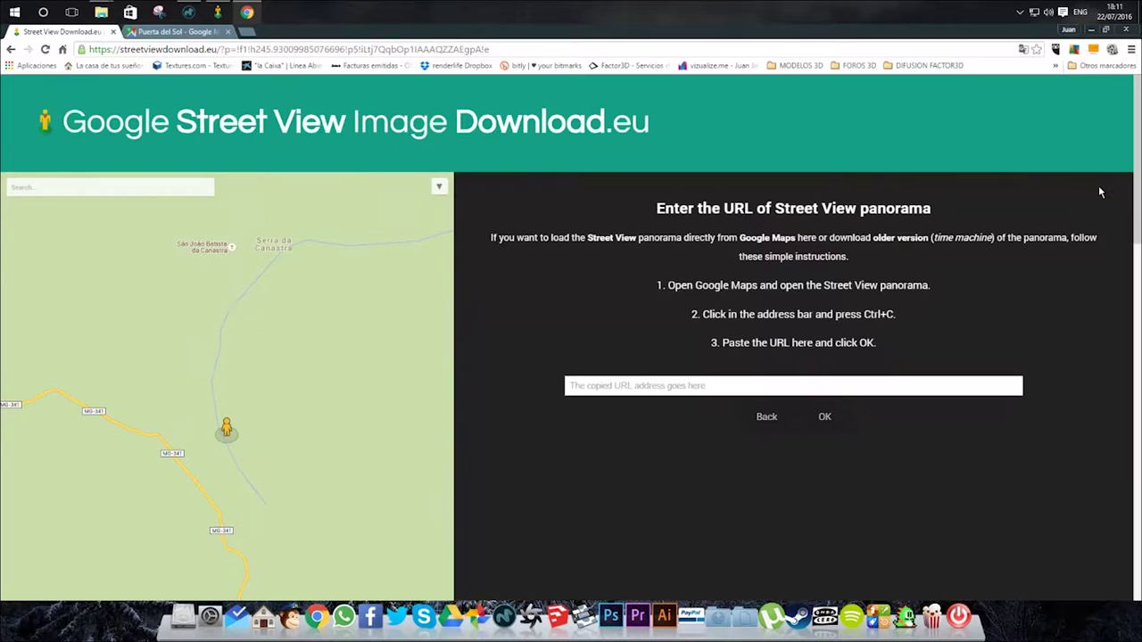
right_click(694, 389)
left_click(730, 461)
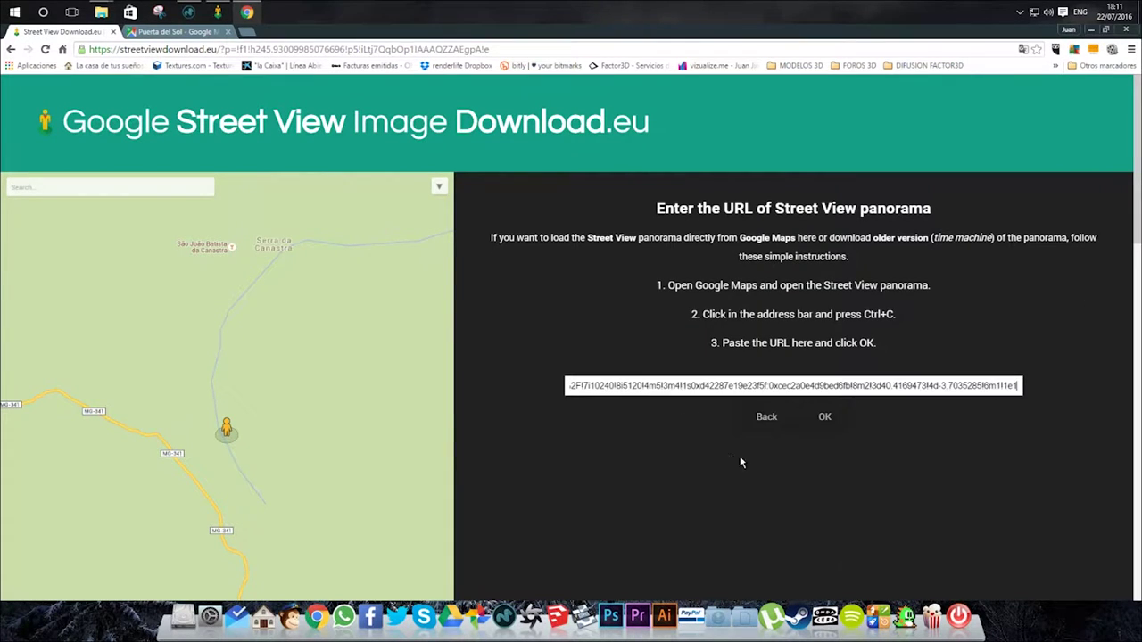
left_click(824, 426)
left_click_drag(837, 397, 728, 429)
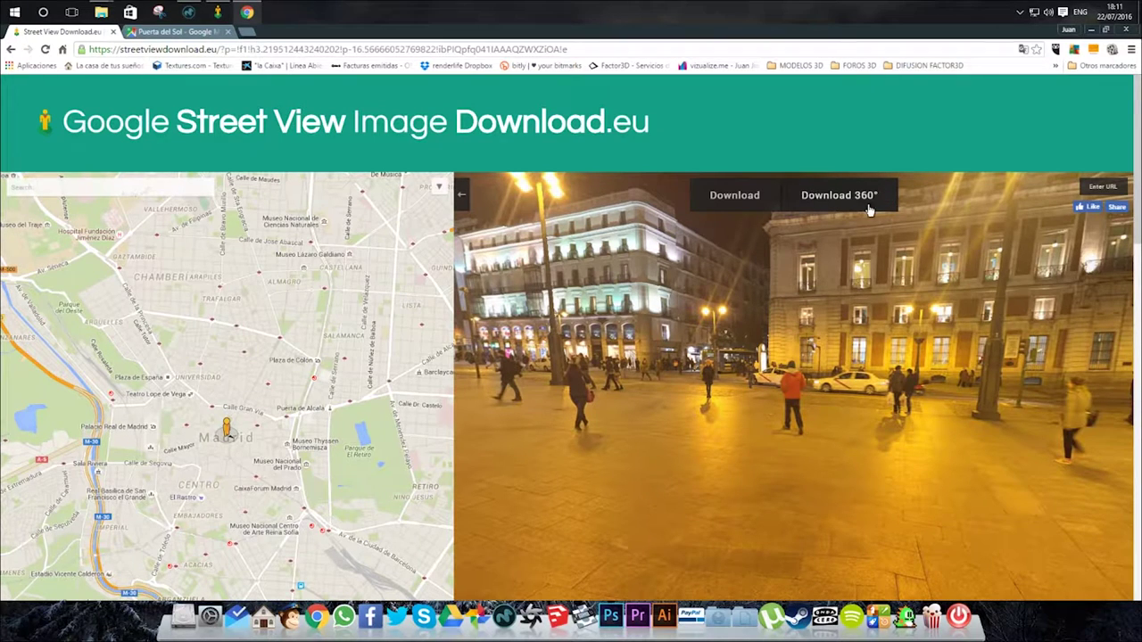
Open the 360° download instructions for the loaded panorama and copy its PanoID
left_click(837, 198)
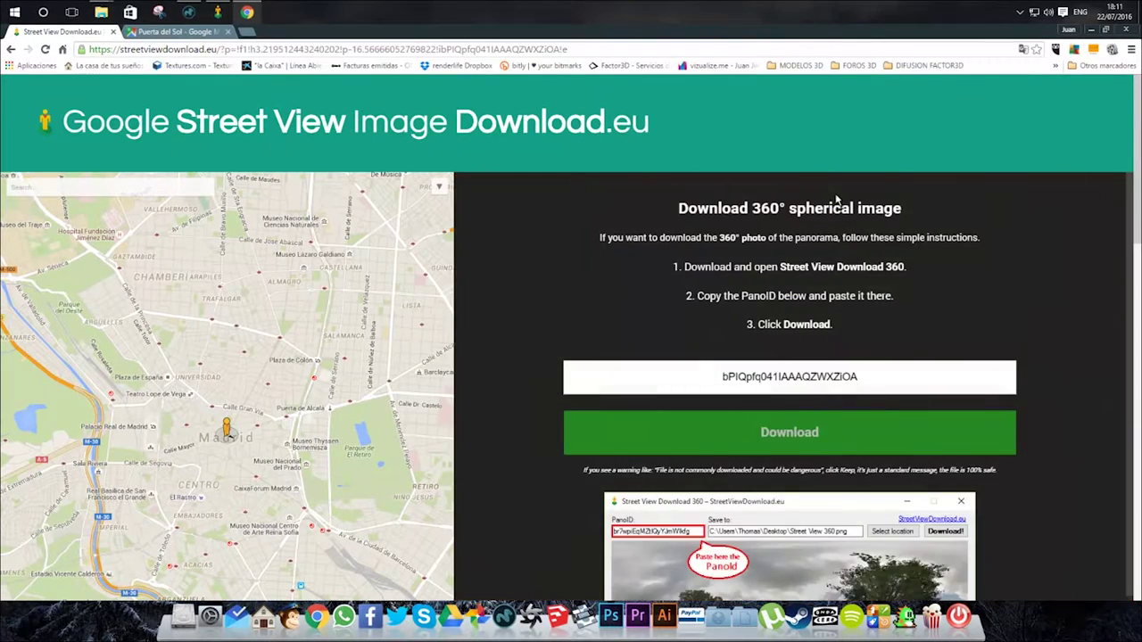
double_click(776, 384)
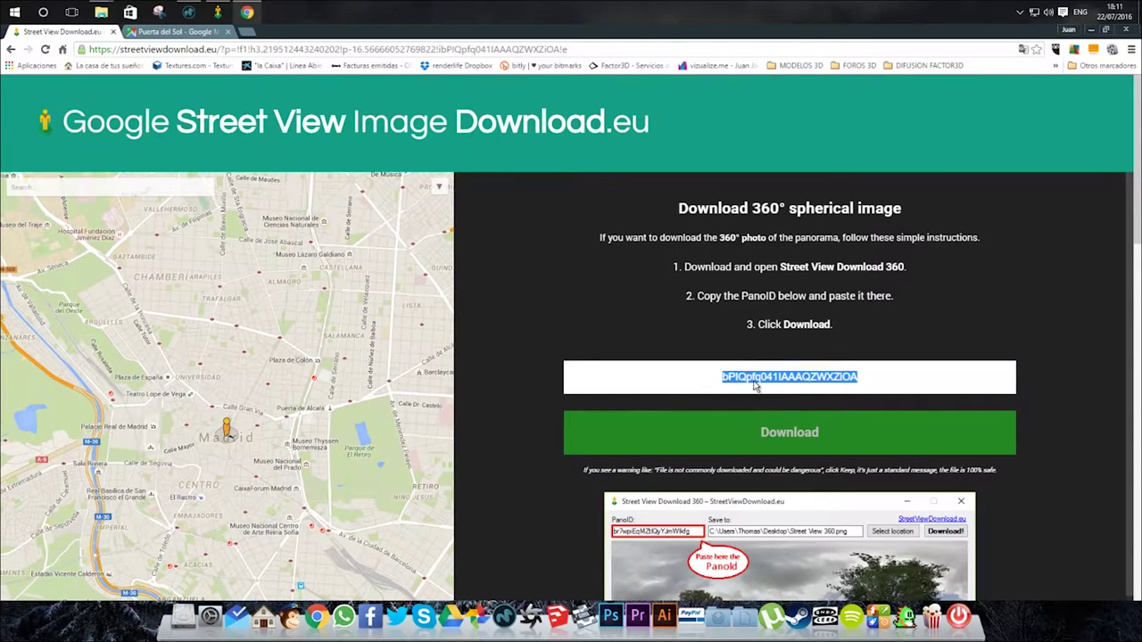
right_click(787, 378)
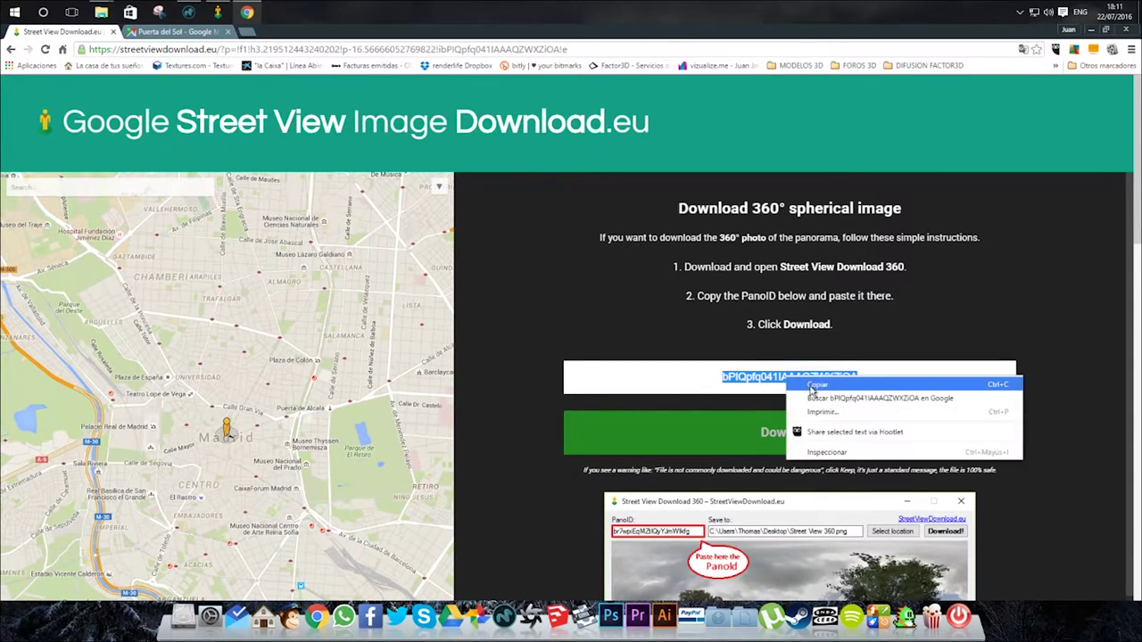
left_click(817, 384)
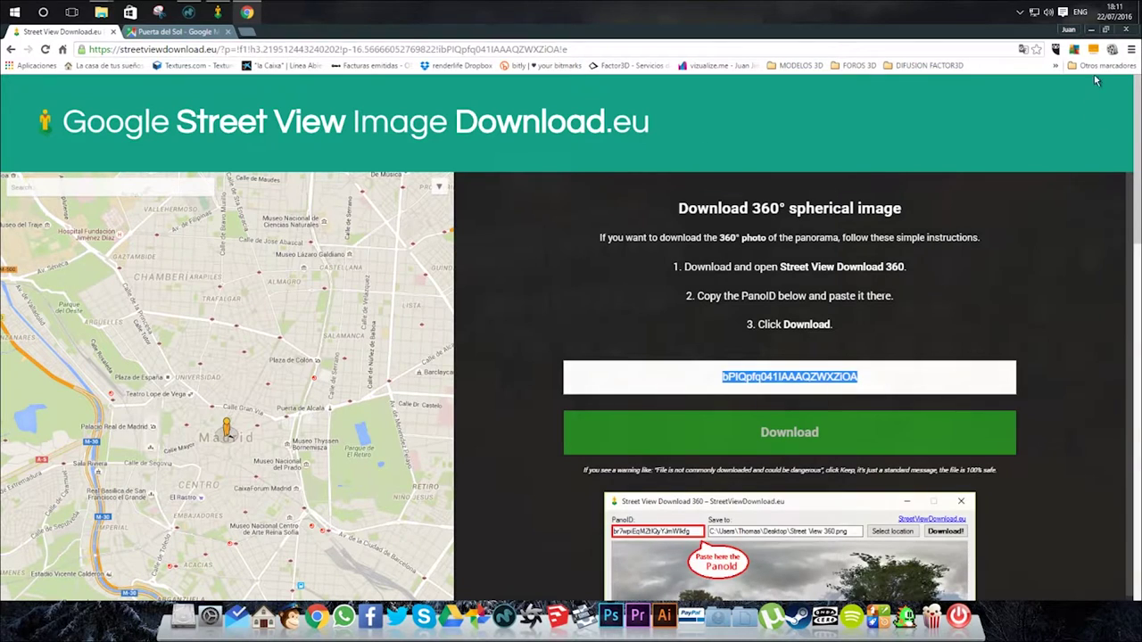
Switch to the Street View Download 360 application and paste the copied code as the PanoID
left_click(1092, 32)
left_click_drag(519, 170, 580, 191)
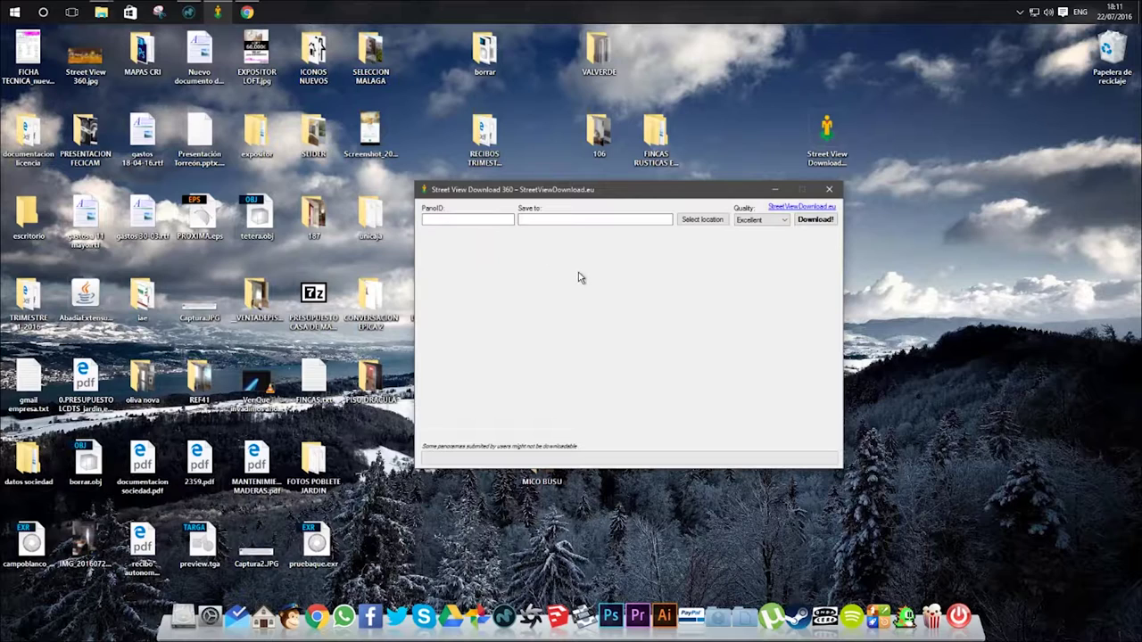
left_click(445, 219)
right_click(445, 223)
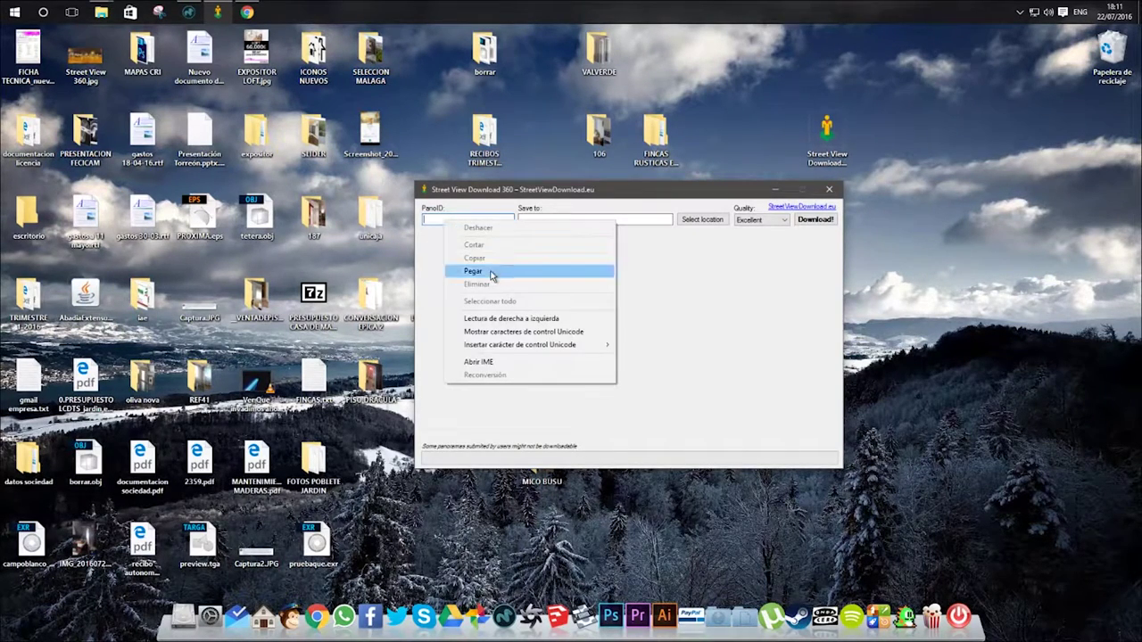
left_click(490, 273)
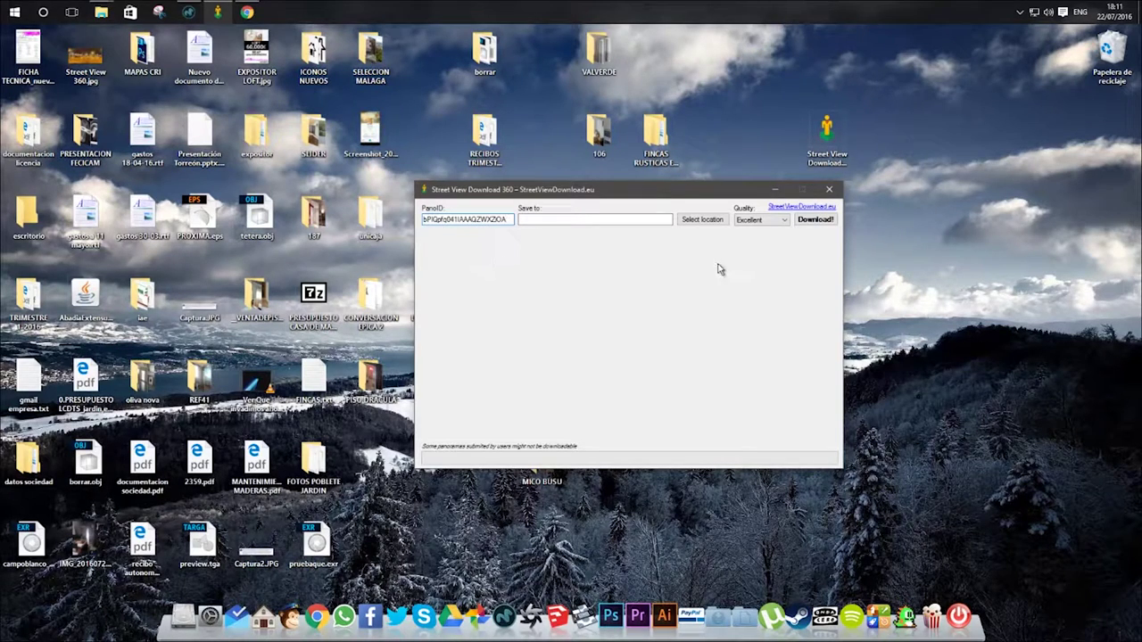
Set the output to a JPG image named "entorno puerta del sol" in the Escritorio folder, with Excellent quality
left_click(700, 219)
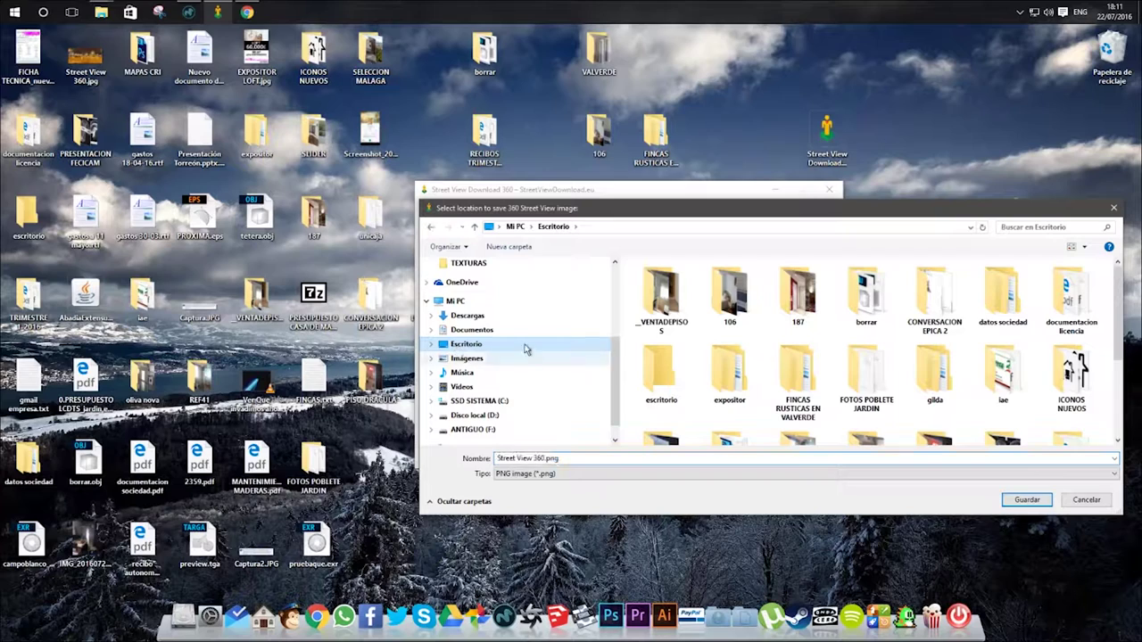
left_click(549, 474)
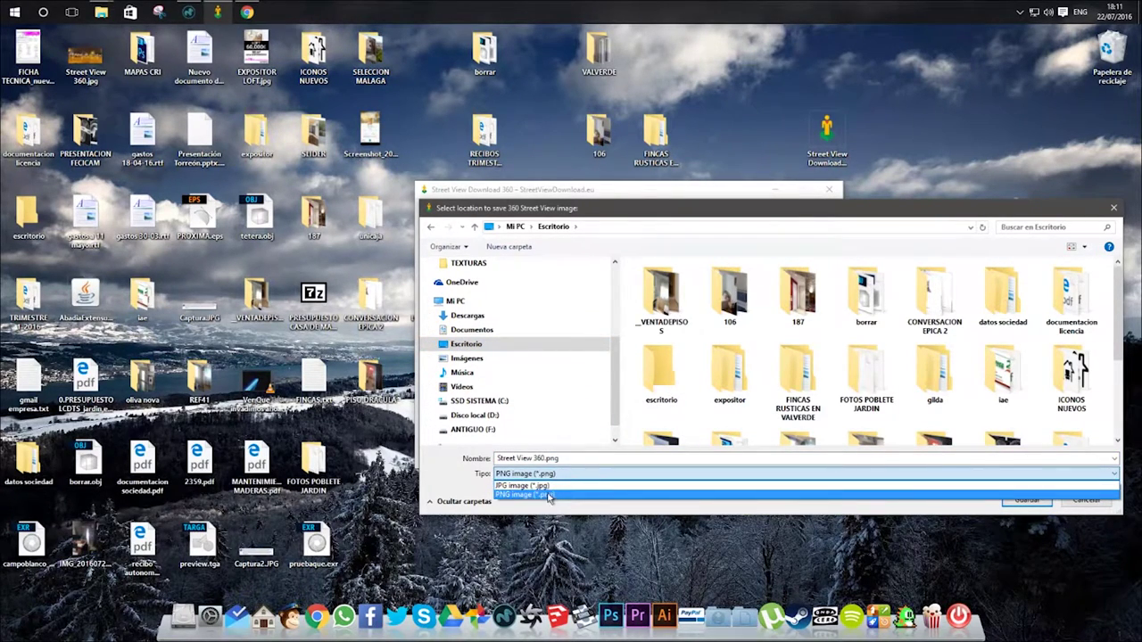
left_click(551, 485)
left_click(568, 458)
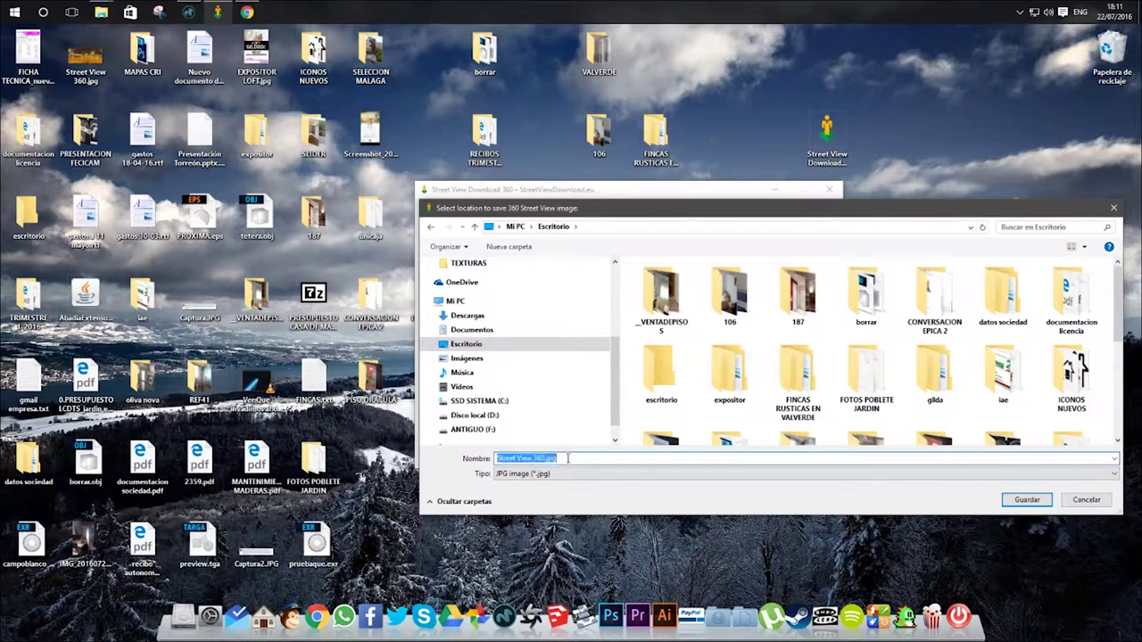
type("entorno puerta del sol")
left_click(1026, 499)
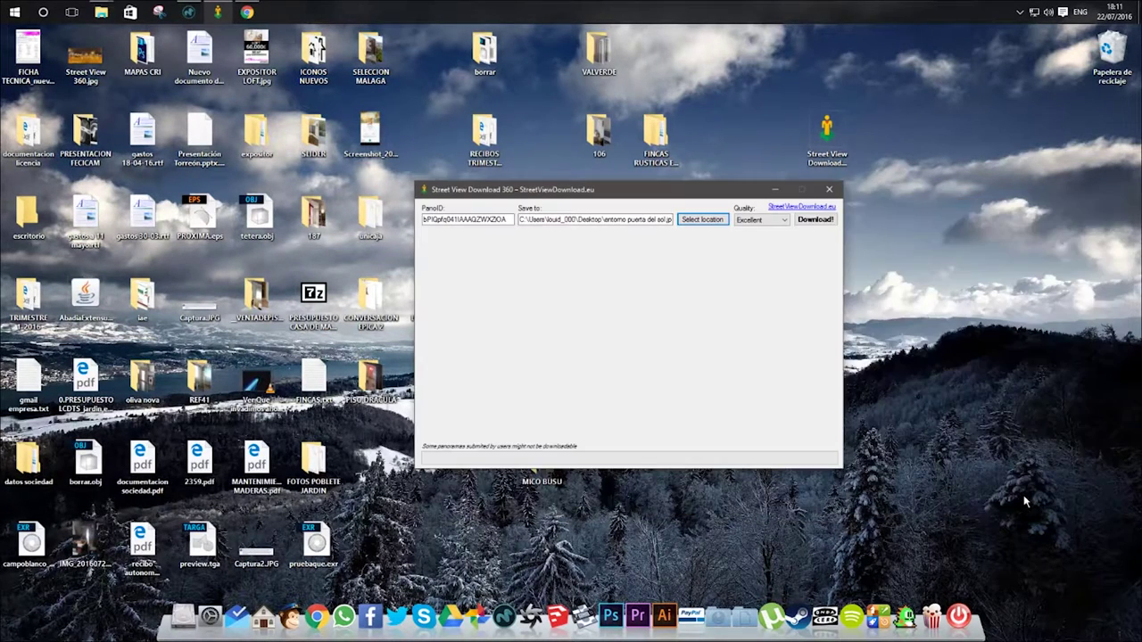
left_click(752, 221)
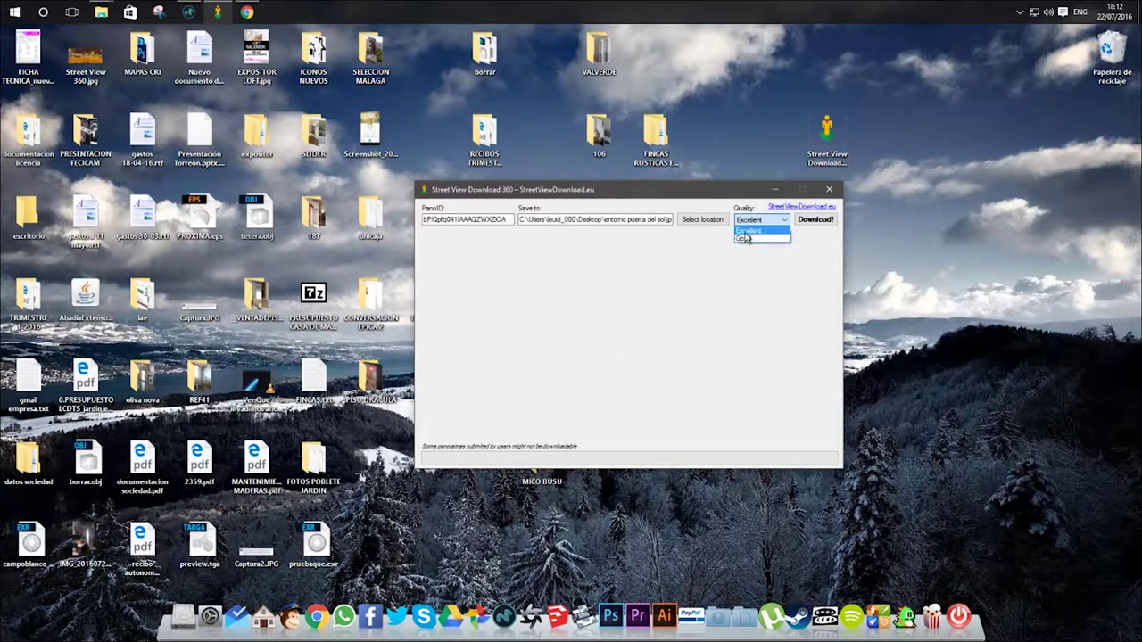
left_click(744, 231)
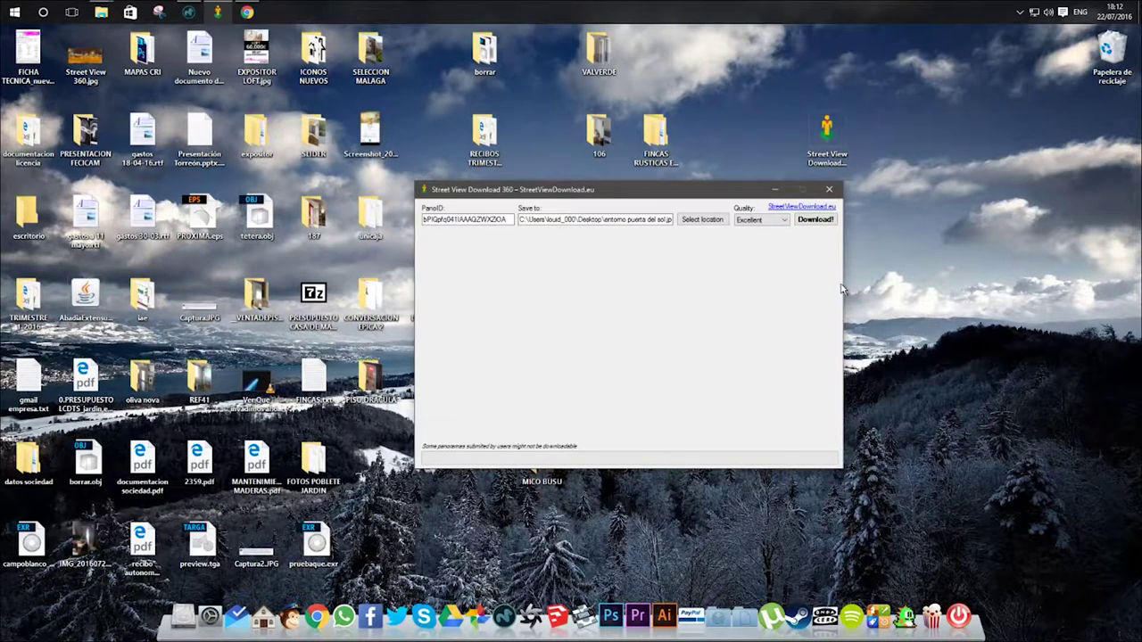
Download the Puerta del Sol panorama to the configured JPG file and acknowledge the saved-file message
left_click(814, 221)
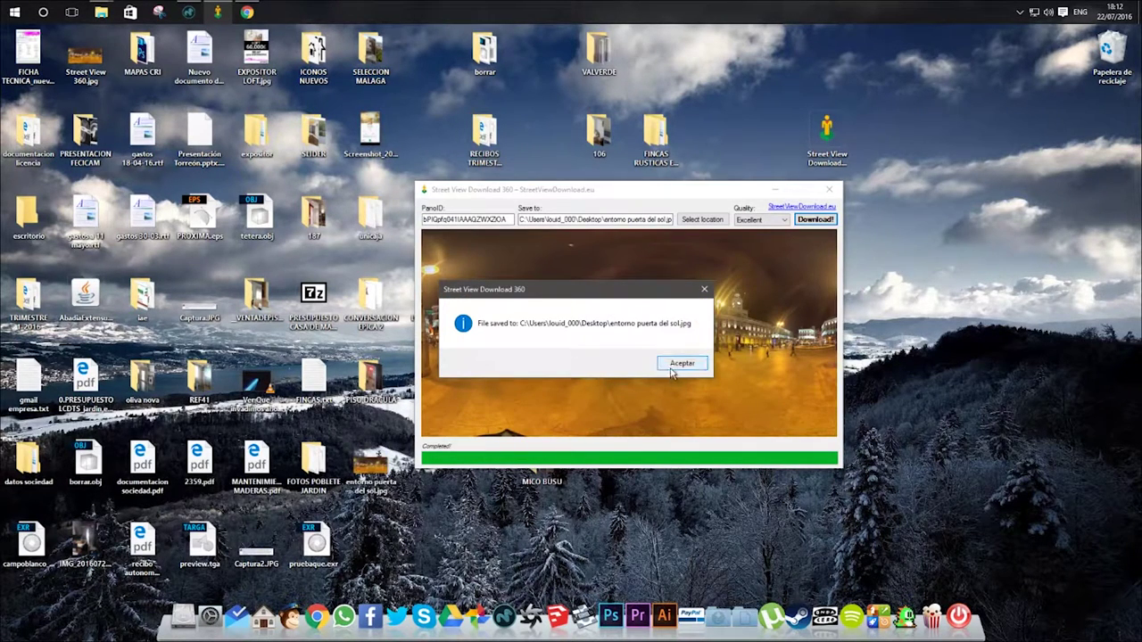
left_click(681, 364)
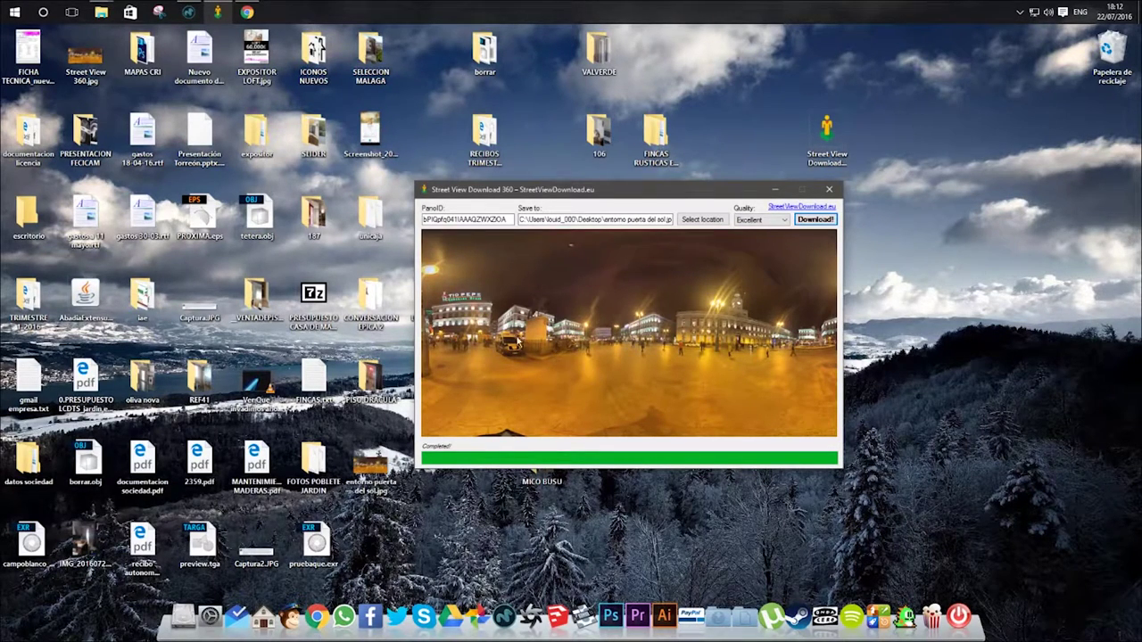
Switch to MODO and add entorno puerta del sol.jpg from Escritorio as an image layer under Environments in the Shader Tree
left_click(186, 12)
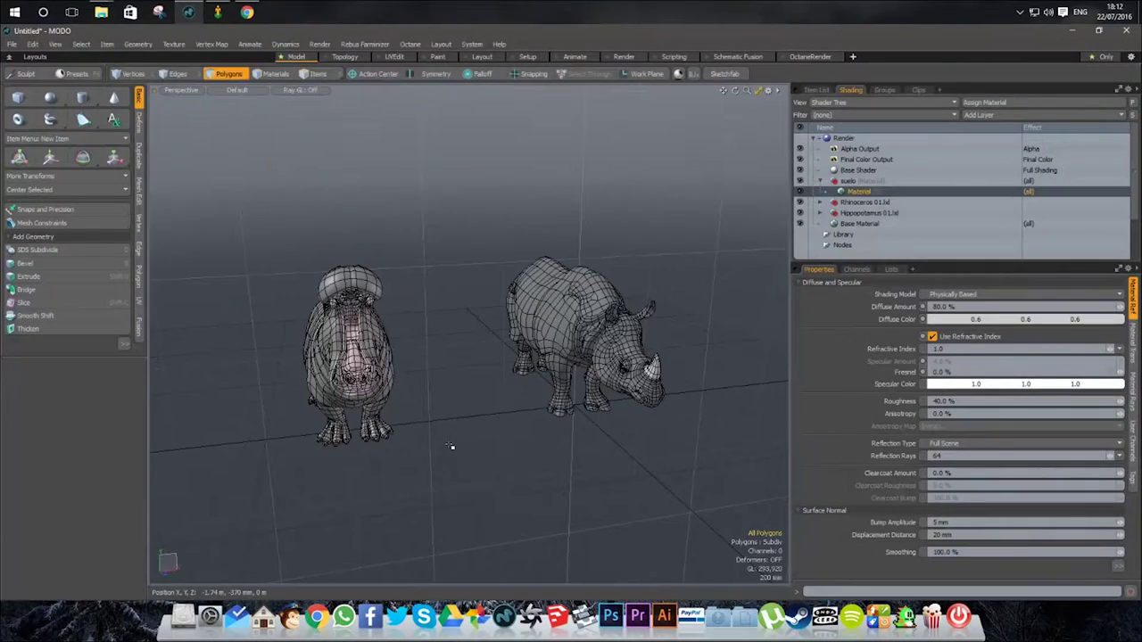
left_click_drag(452, 446, 471, 412, "alt")
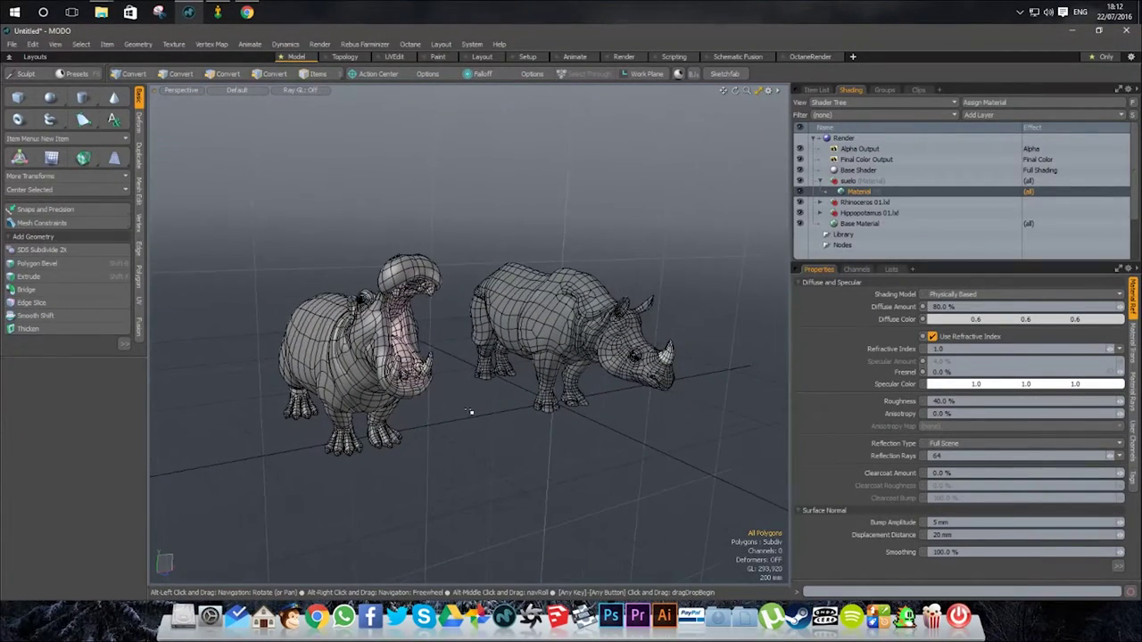
scroll(1135, 158, "down", 3)
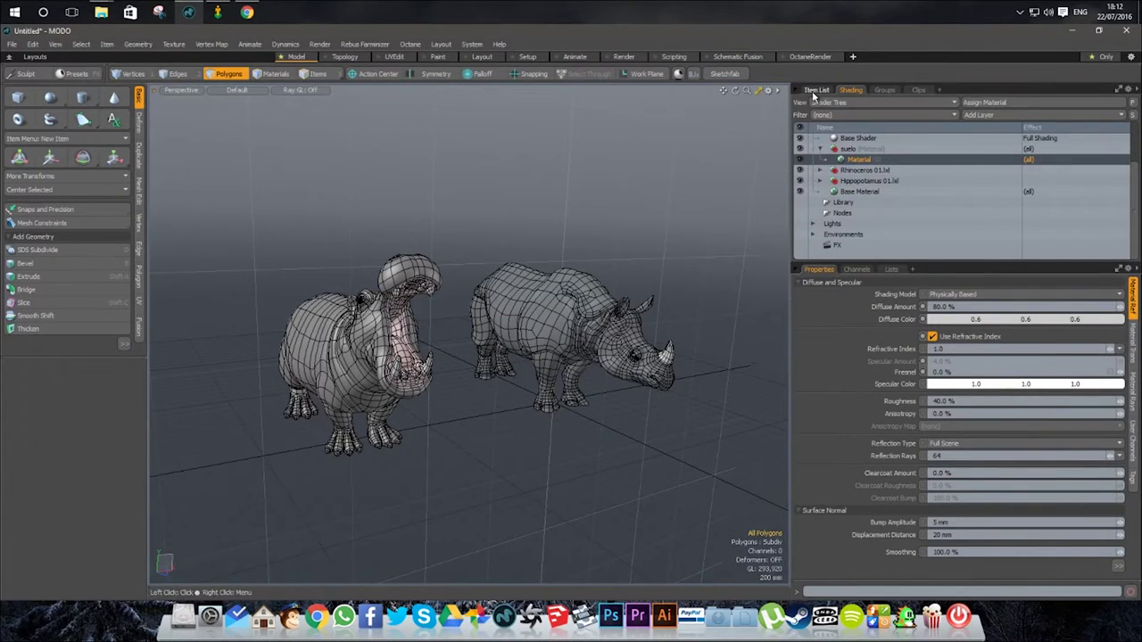
left_click(815, 90)
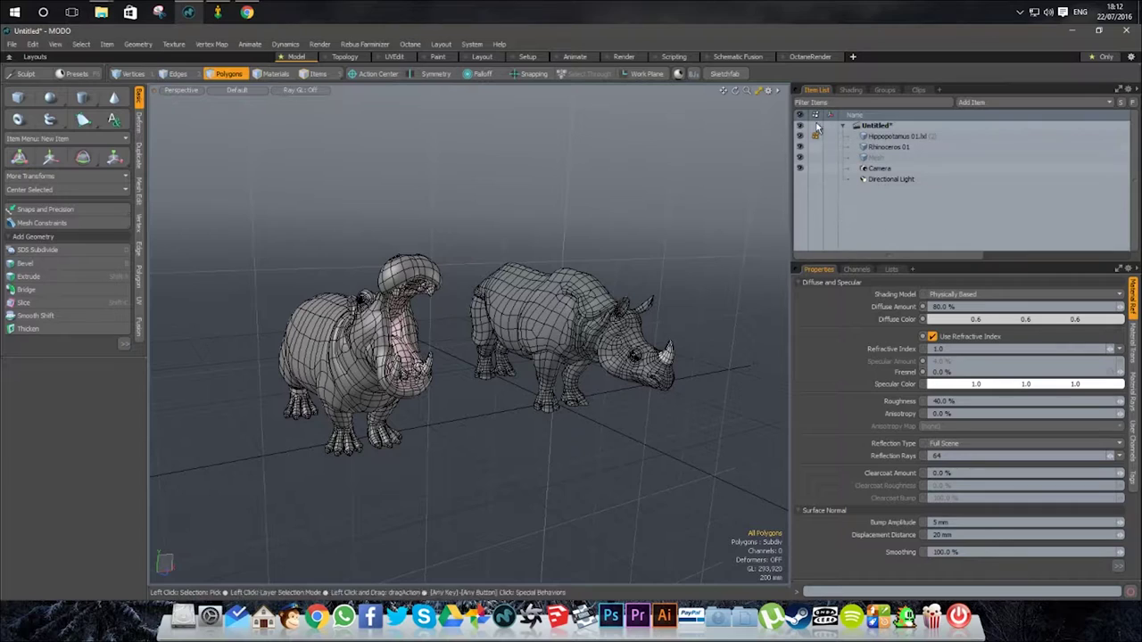
left_click(849, 90)
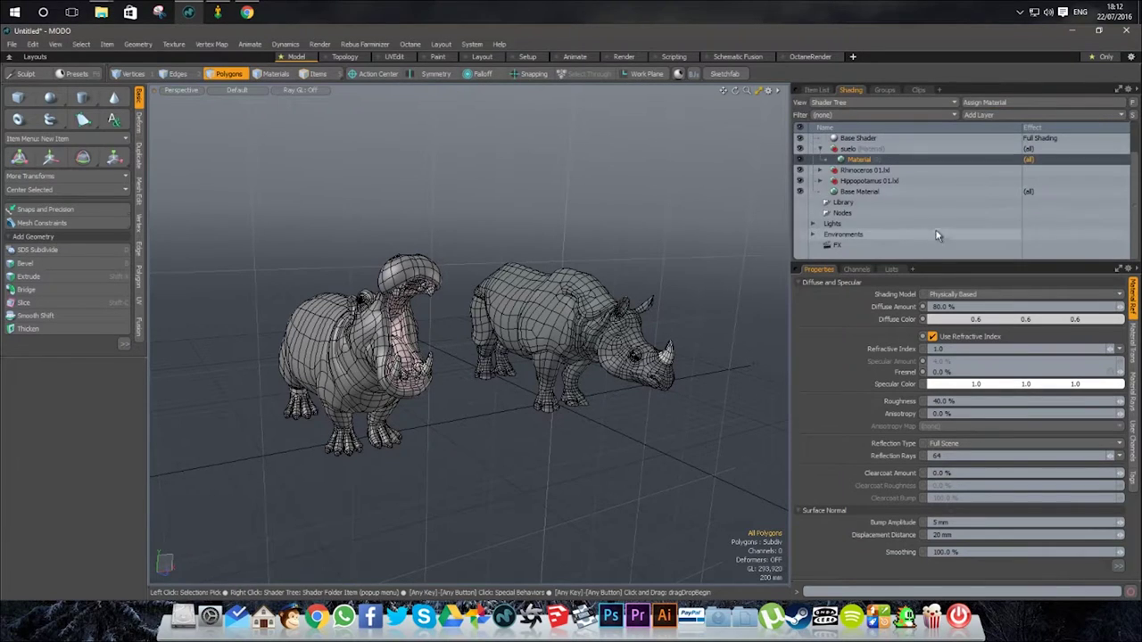
left_click(814, 236)
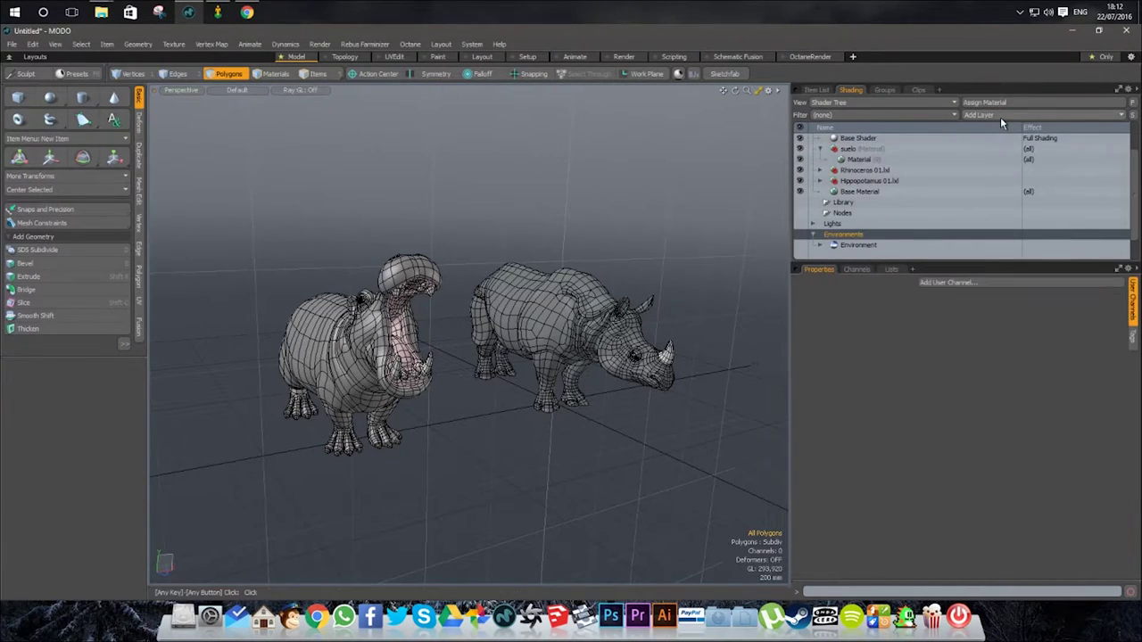
left_click(1000, 117)
mouse_move(1000, 117)
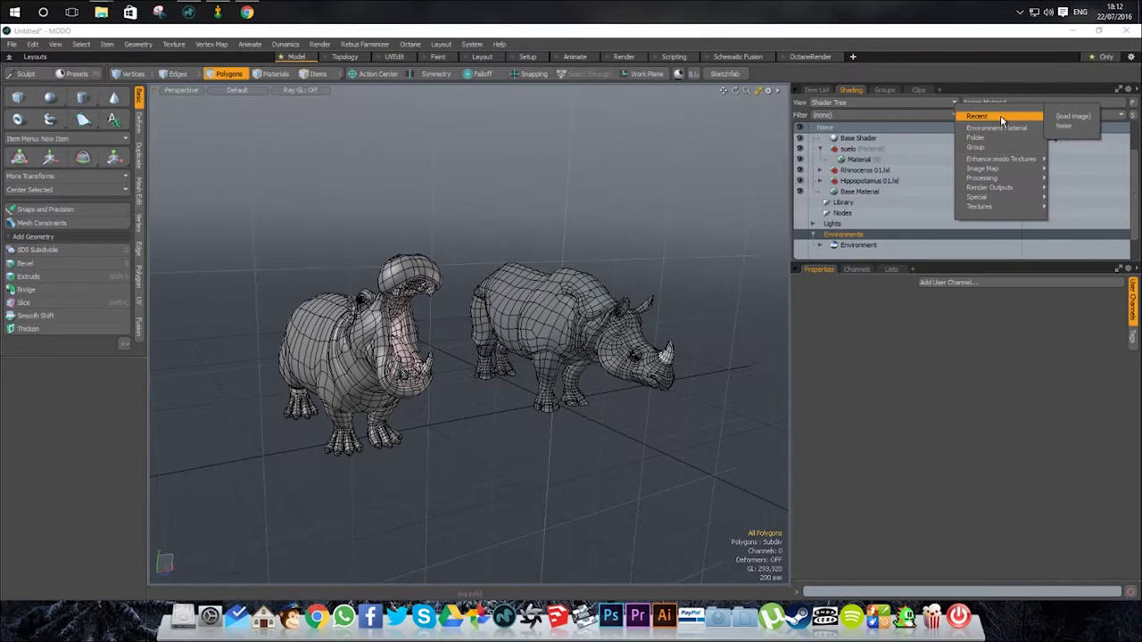
left_click(1066, 117)
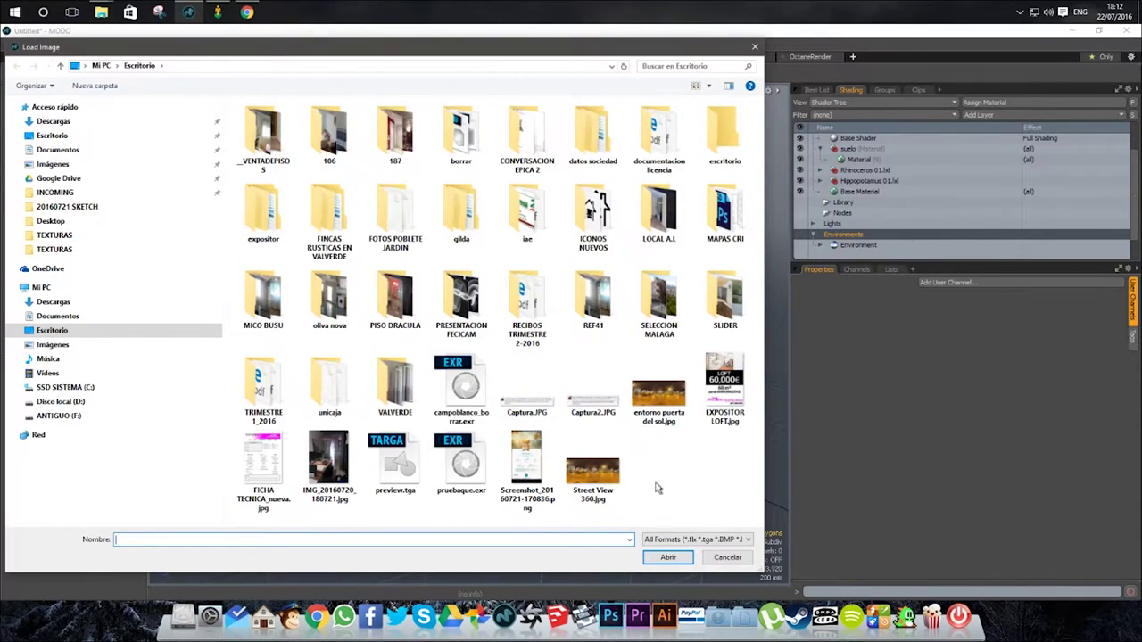
left_click(673, 391)
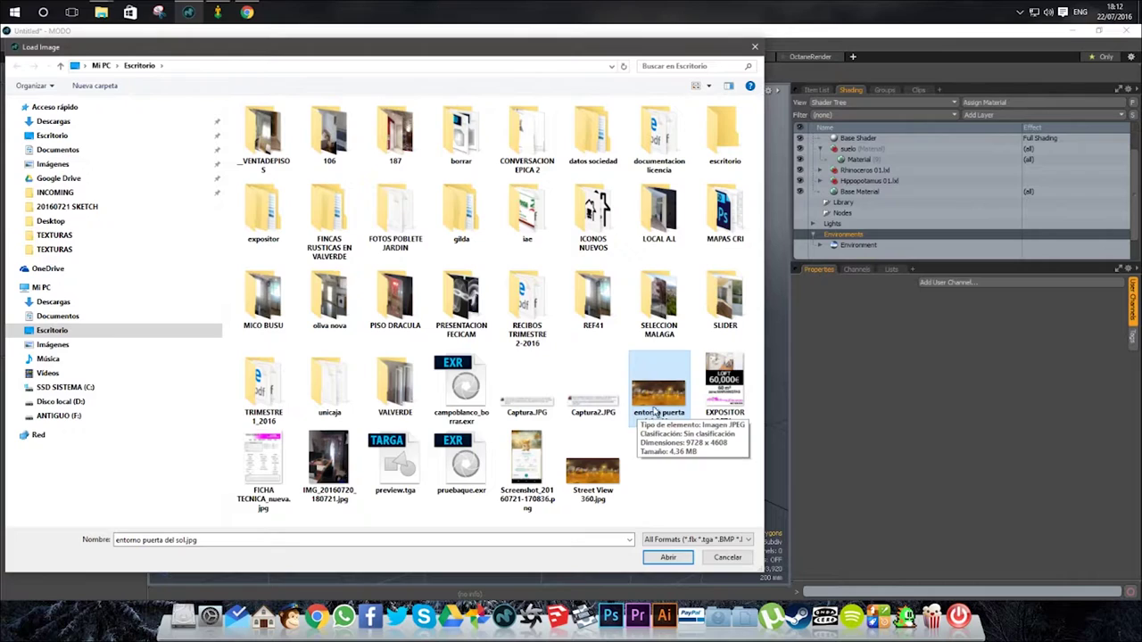
left_click(669, 557)
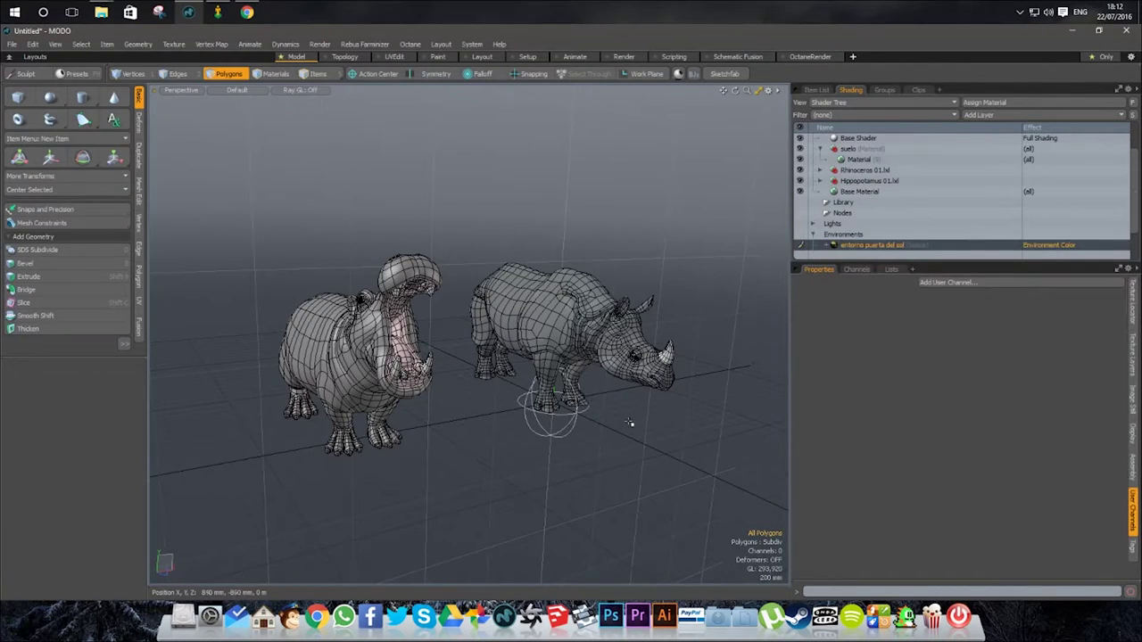
Open the render preview and orbit its camera to show the hippopotamus and rhinoceros from above on the square's pavement
left_click(320, 43)
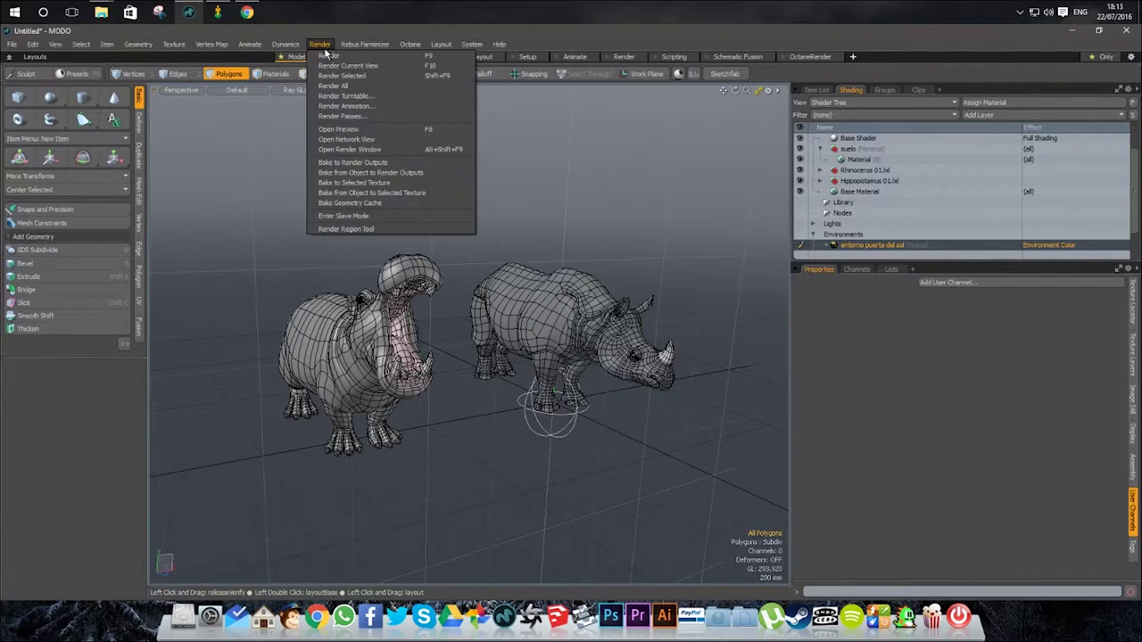
left_click(348, 129)
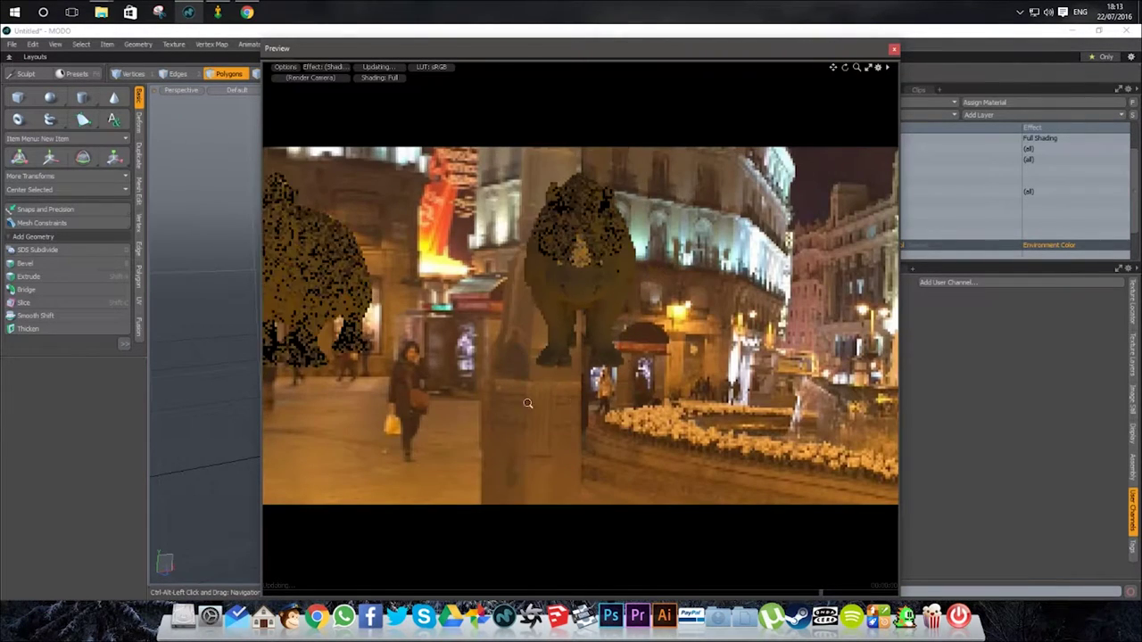
left_click_drag(539, 403, 588, 268, "alt")
left_click_drag(581, 46, 299, 61)
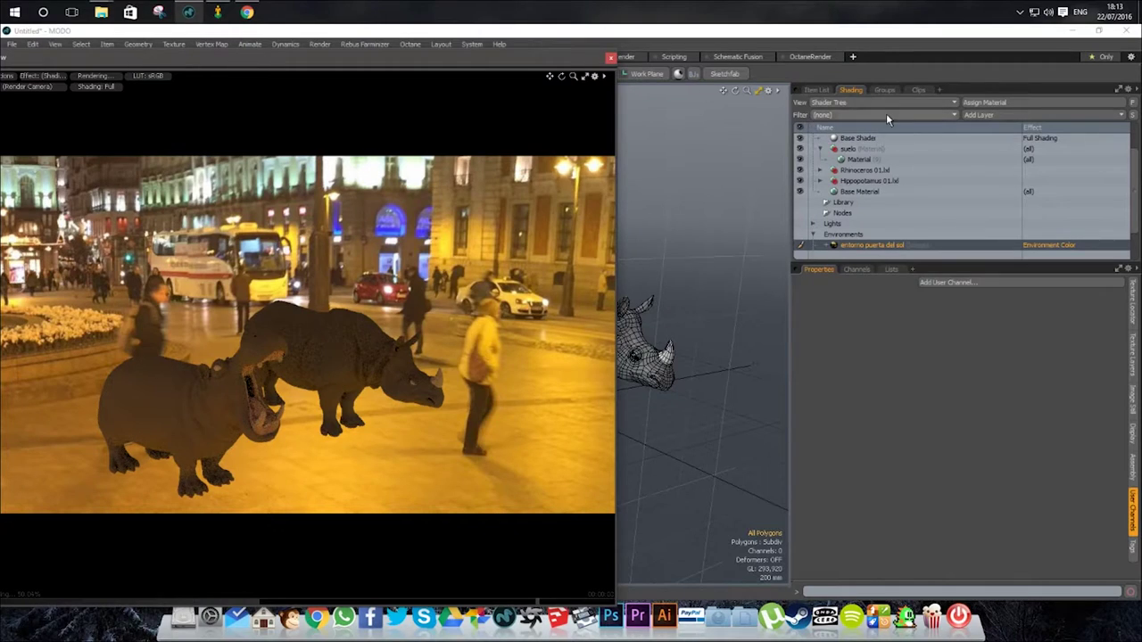
Select the Camera item, show its camera view properties and reduce the focal length to 22.3 mm
left_click(817, 90)
left_click(879, 168)
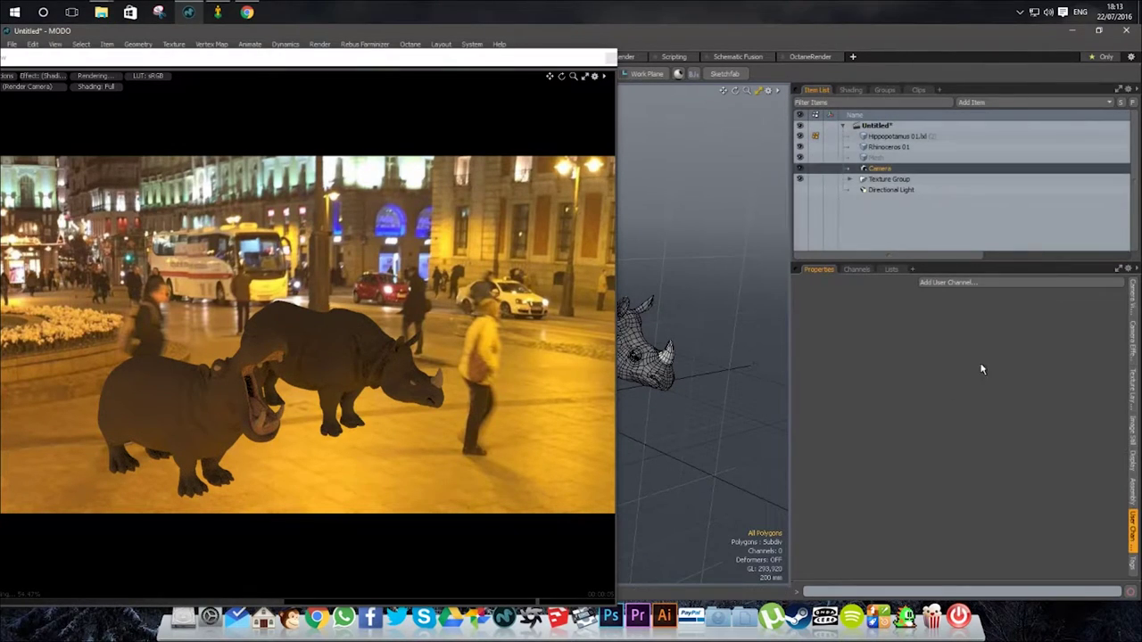
left_click(1134, 303)
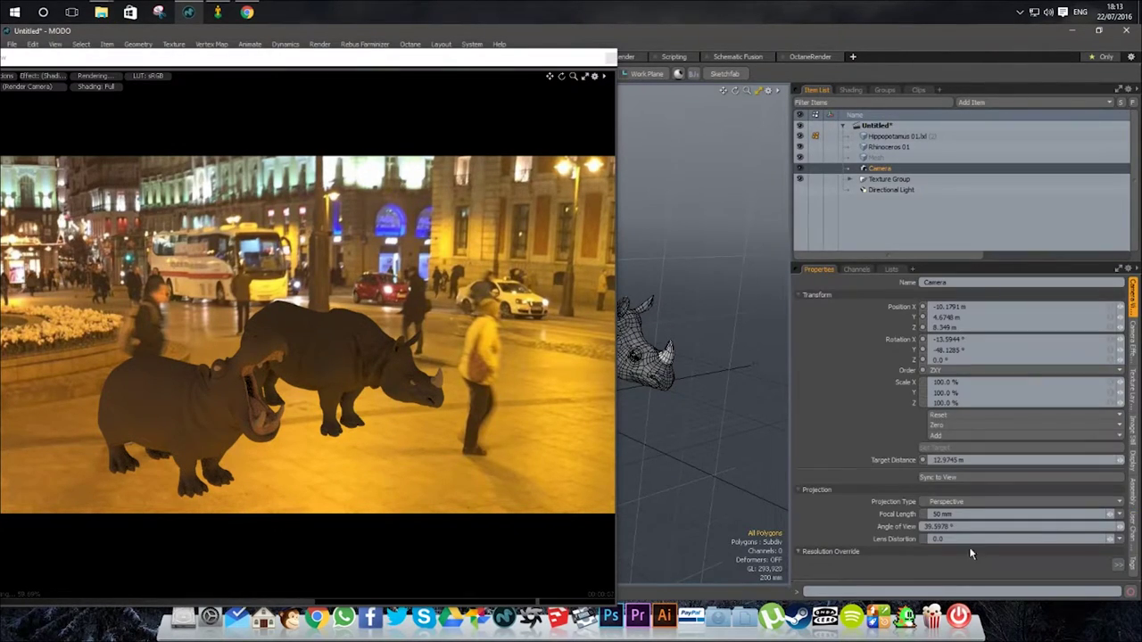
left_click_drag(997, 266, 996, 190)
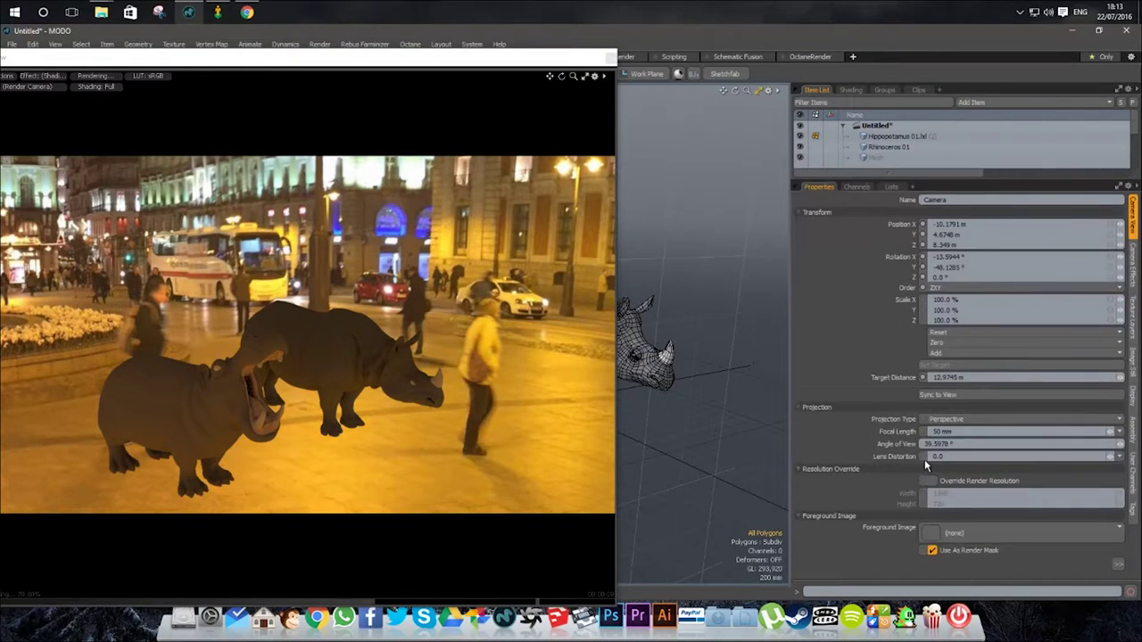
double_click(938, 431)
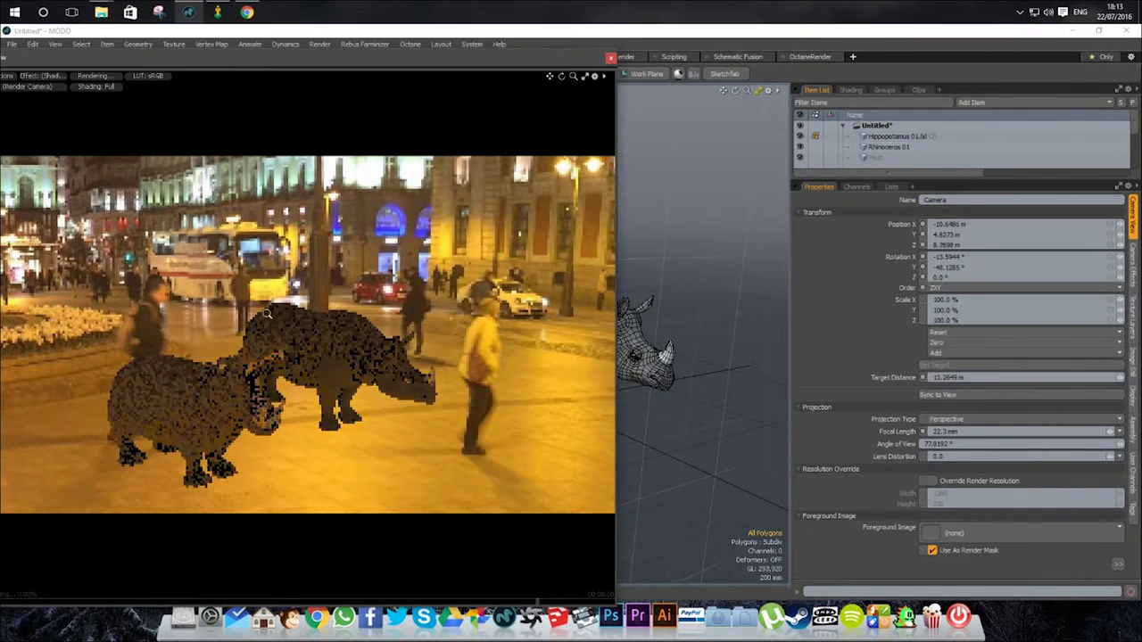
left_click_drag(179, 64, 272, 64)
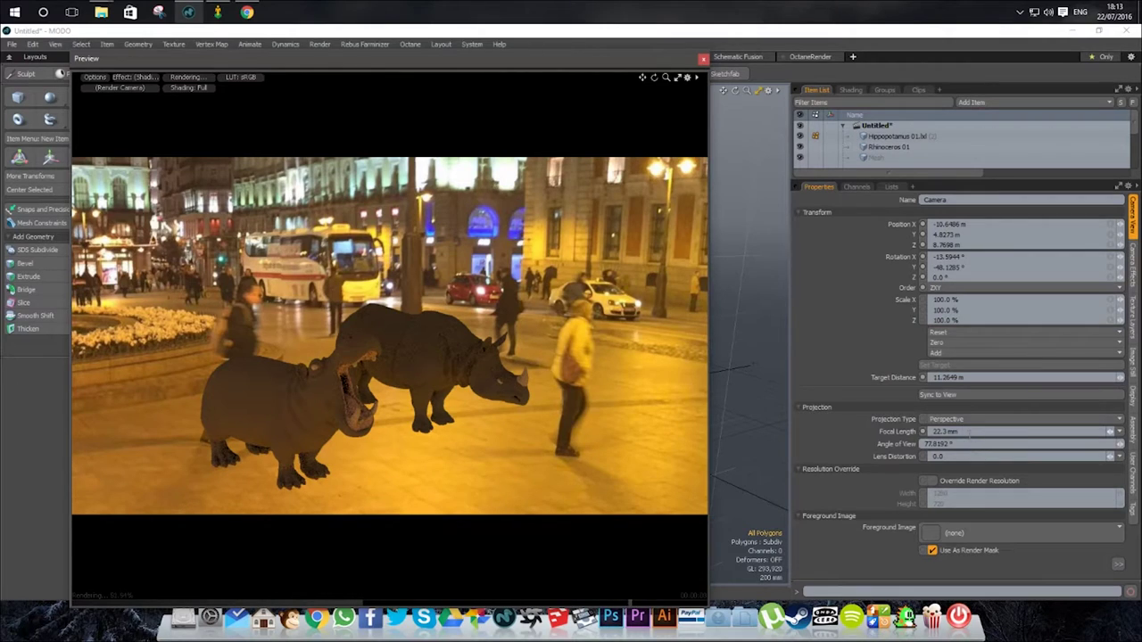
Reduce the camera's focal length to 11.4 mm and reopen the render preview to check the wider framing
left_click_drag(1111, 434, 1062, 434)
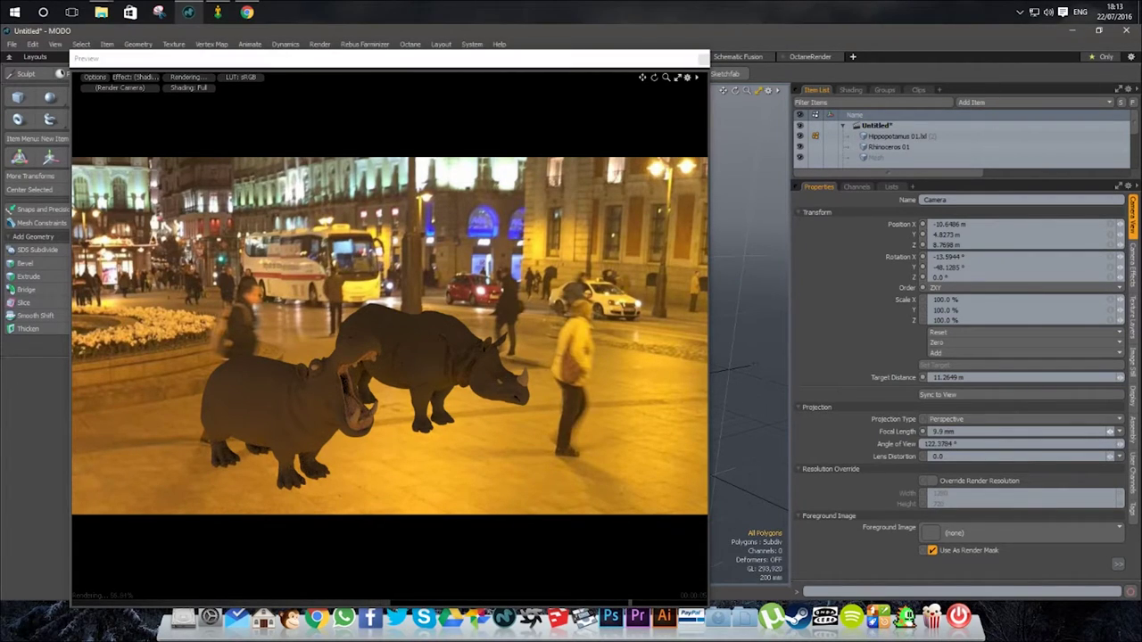
left_click(701, 58)
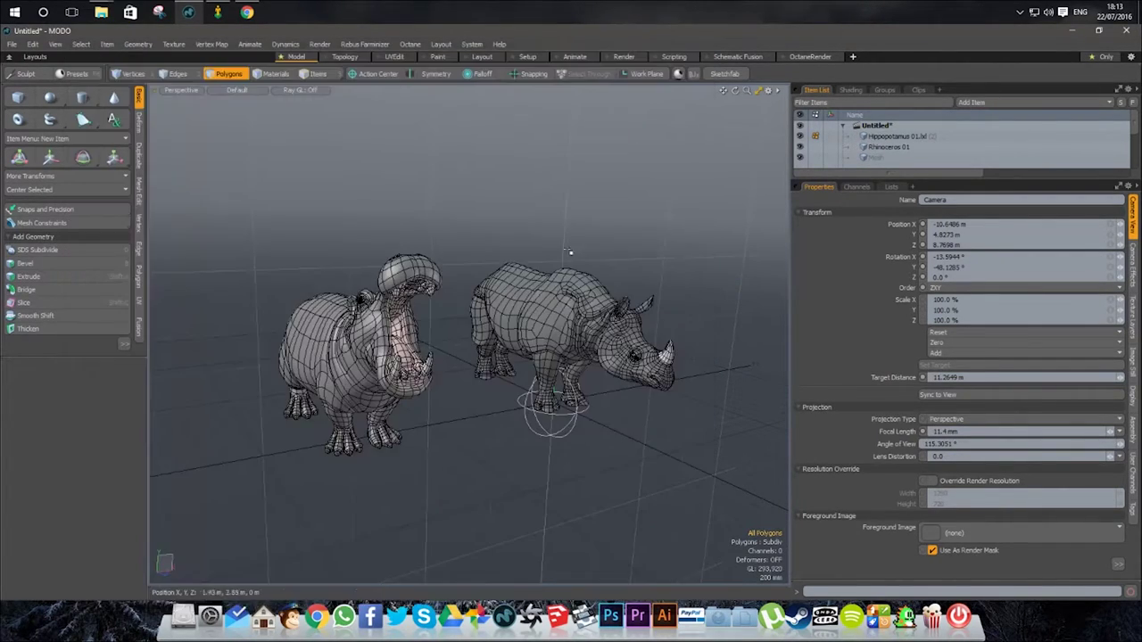
key("F8")
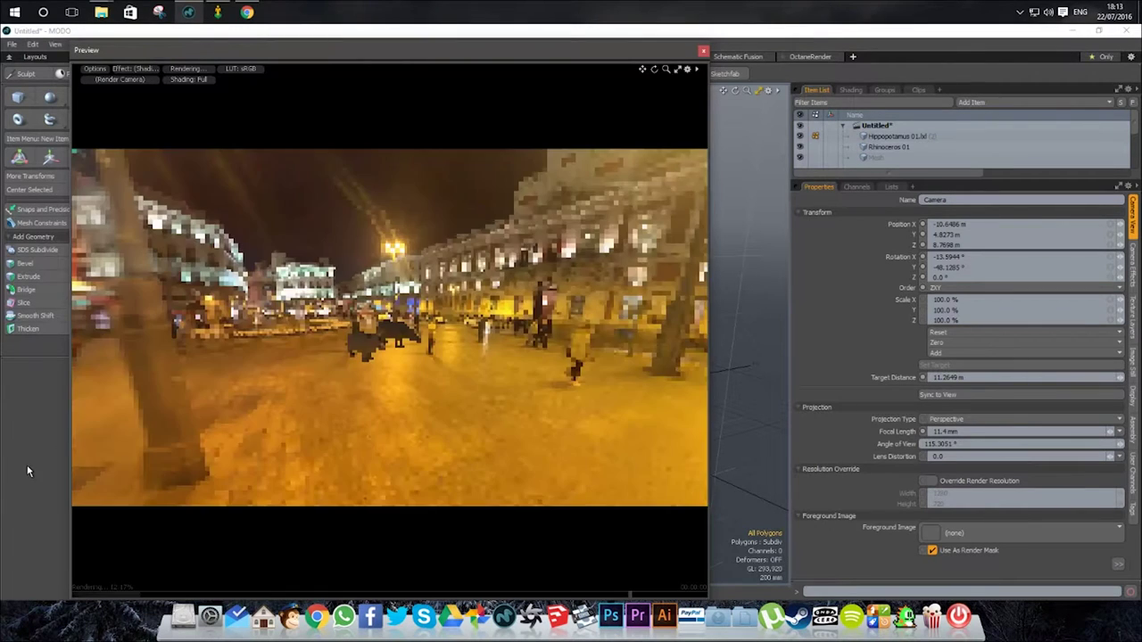
Set the camera's focal length to 17.3 mm, orbit the preview to reframe the animals on the square, and close the preview
left_click_drag(1115, 441, 1140, 441)
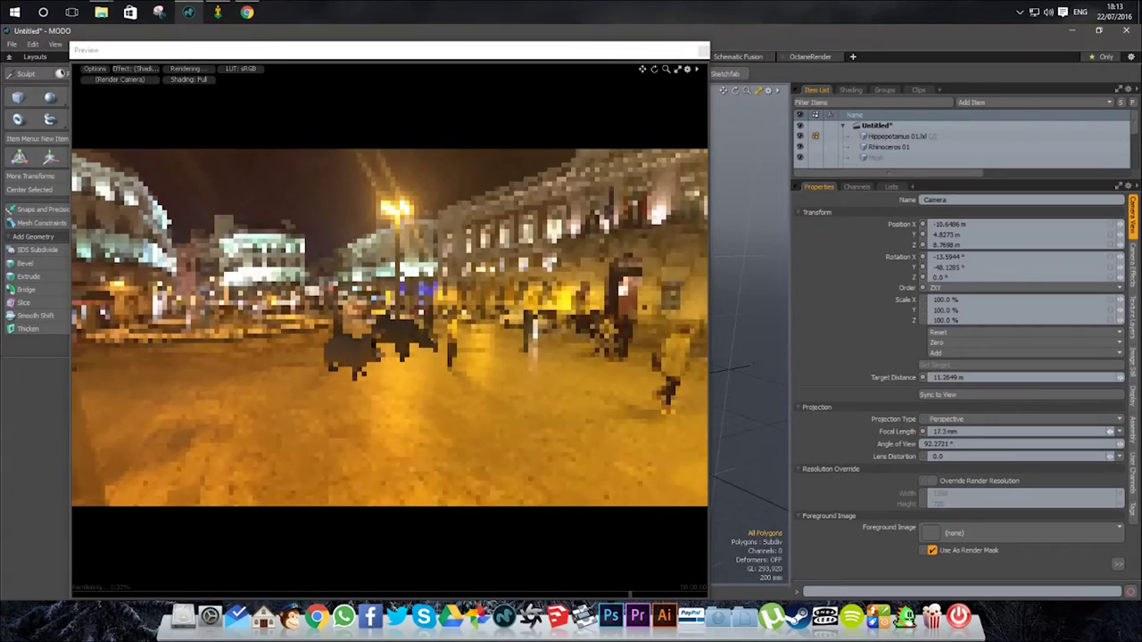
left_click(278, 406)
left_click_drag(278, 406, 382, 395, "alt")
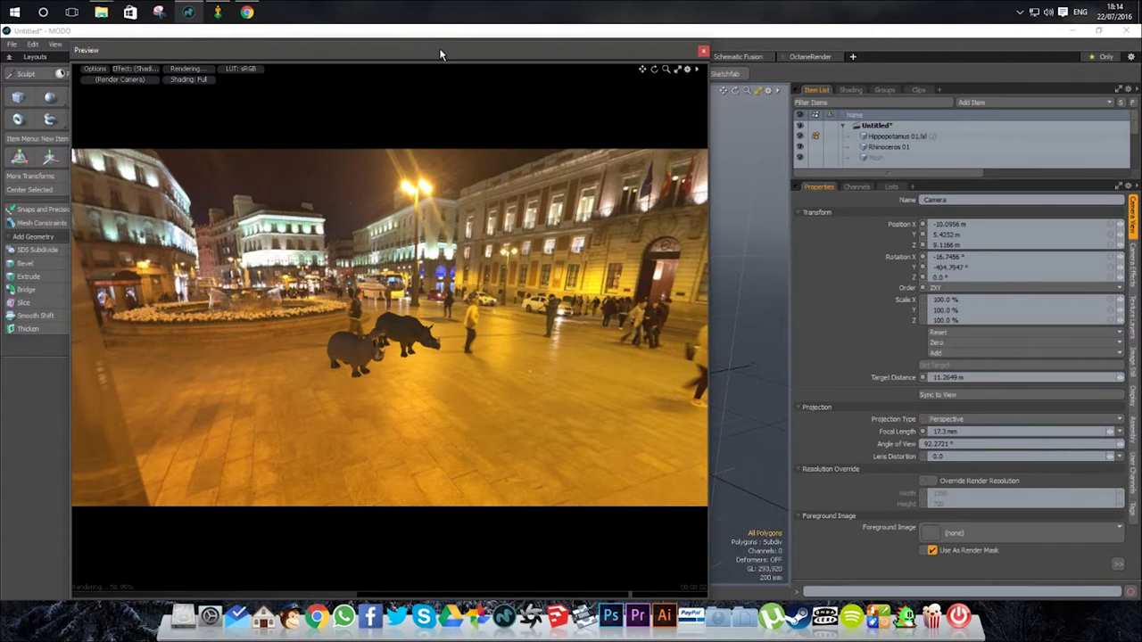
left_click_drag(439, 55, 873, 101)
left_click_drag(693, 89, 244, 119)
left_click(686, 125)
Create a flat ground plane about 11.92 by 10.4 m beneath both animals and assign it the suelo material
left_click_drag(564, 241, 482, 312, "alt")
left_click(20, 103)
left_click_drag(473, 402, 486, 486, "alt")
left_click_drag(220, 175, 529, 460)
key("space")
left_click(530, 460)
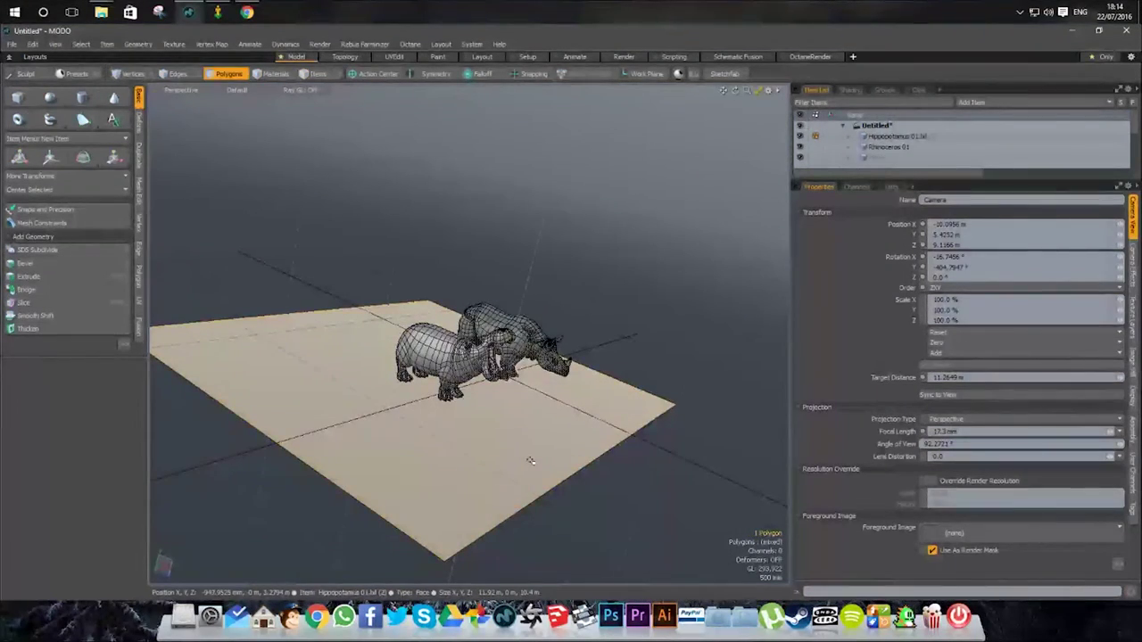
key("m")
key("Return")
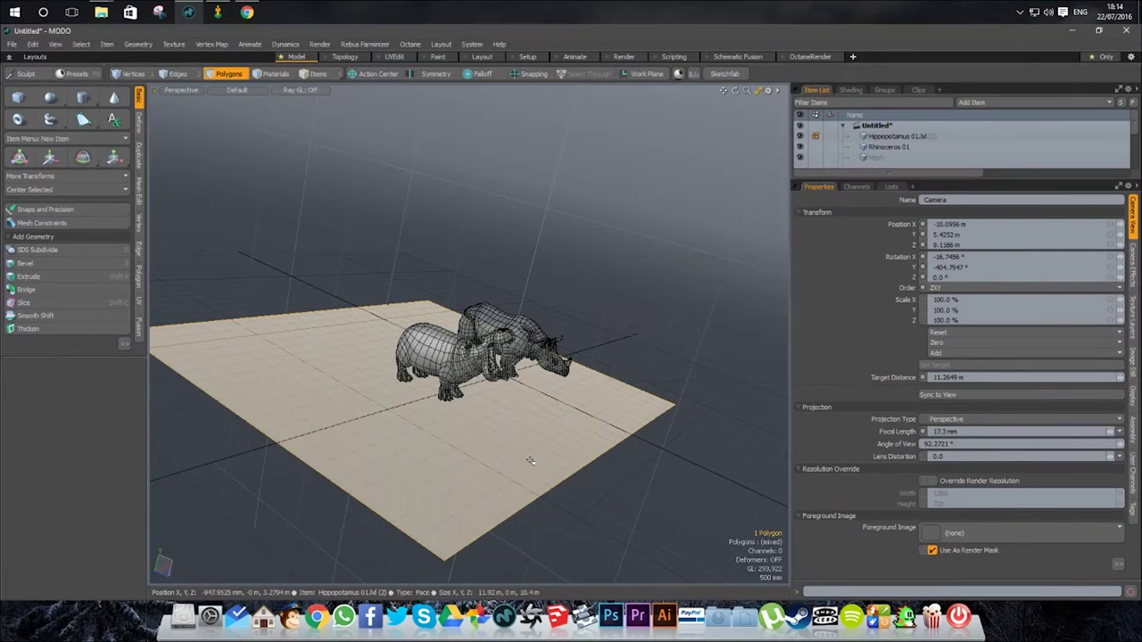
Add a Shader layer inside the suelo material group and place the group above the Base Shader in the Shader Tree
left_click_drag(975, 186, 975, 325)
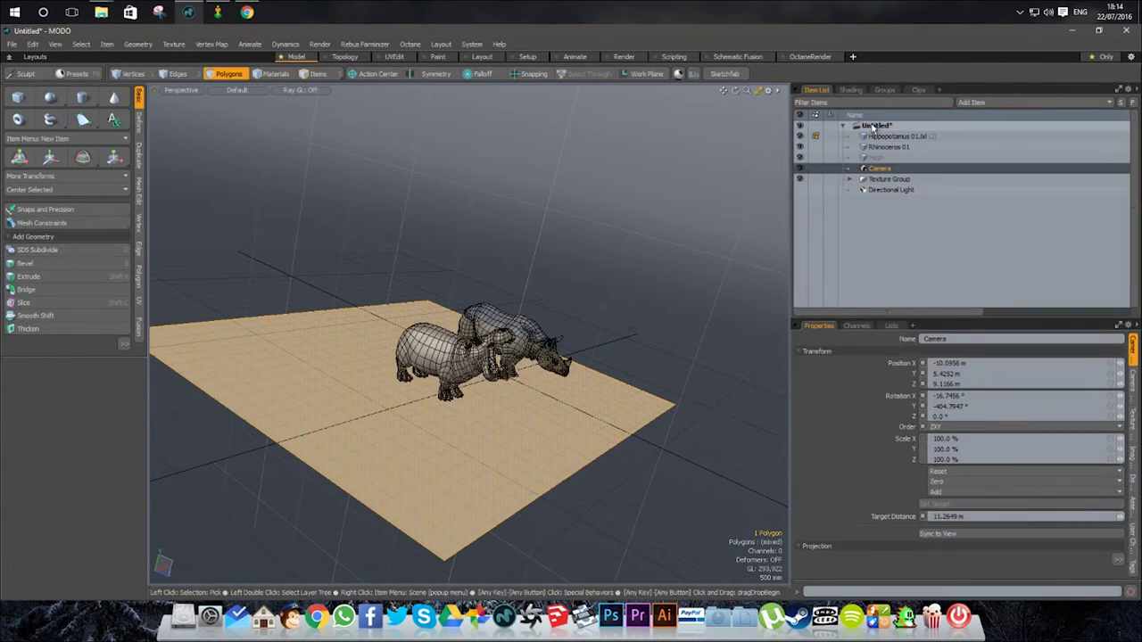
left_click(850, 89)
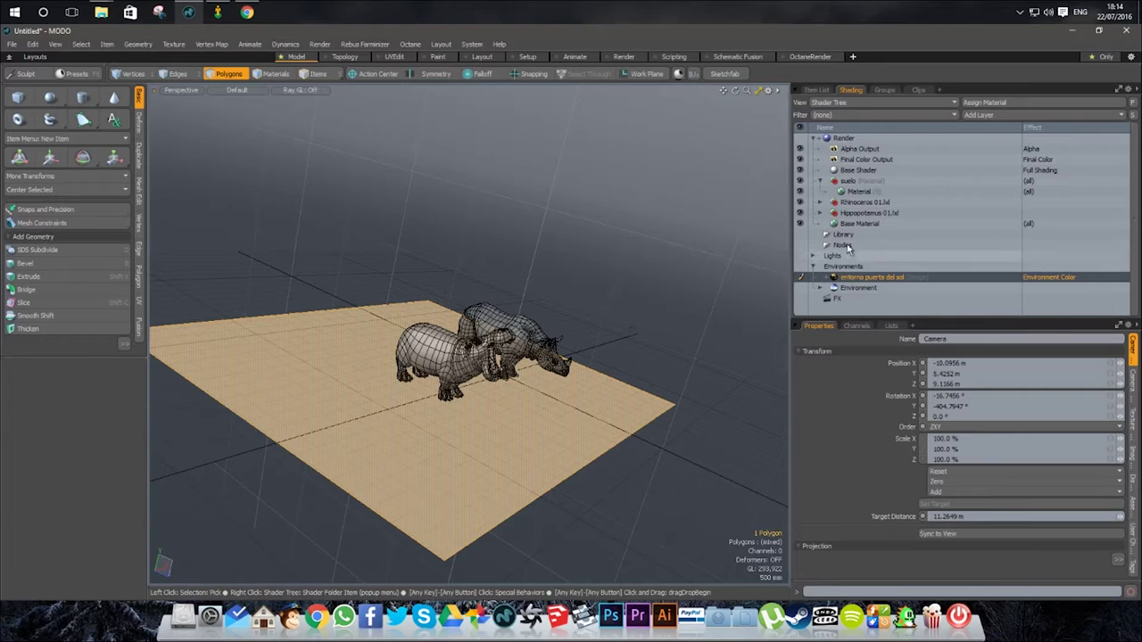
left_click(906, 180)
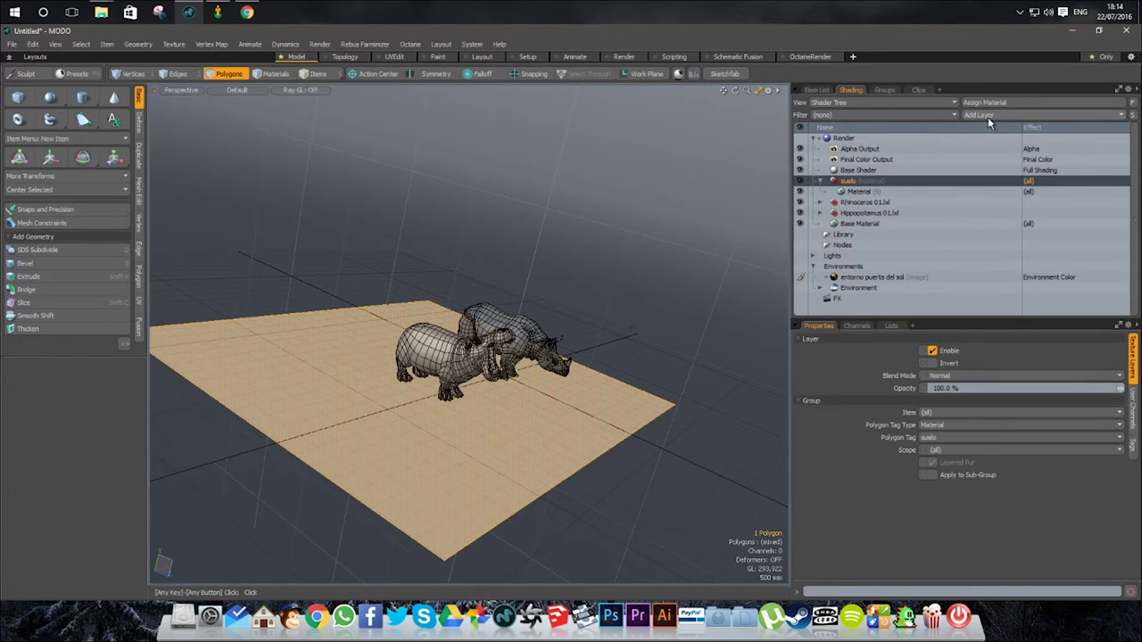
left_click(988, 114)
left_click(1053, 124)
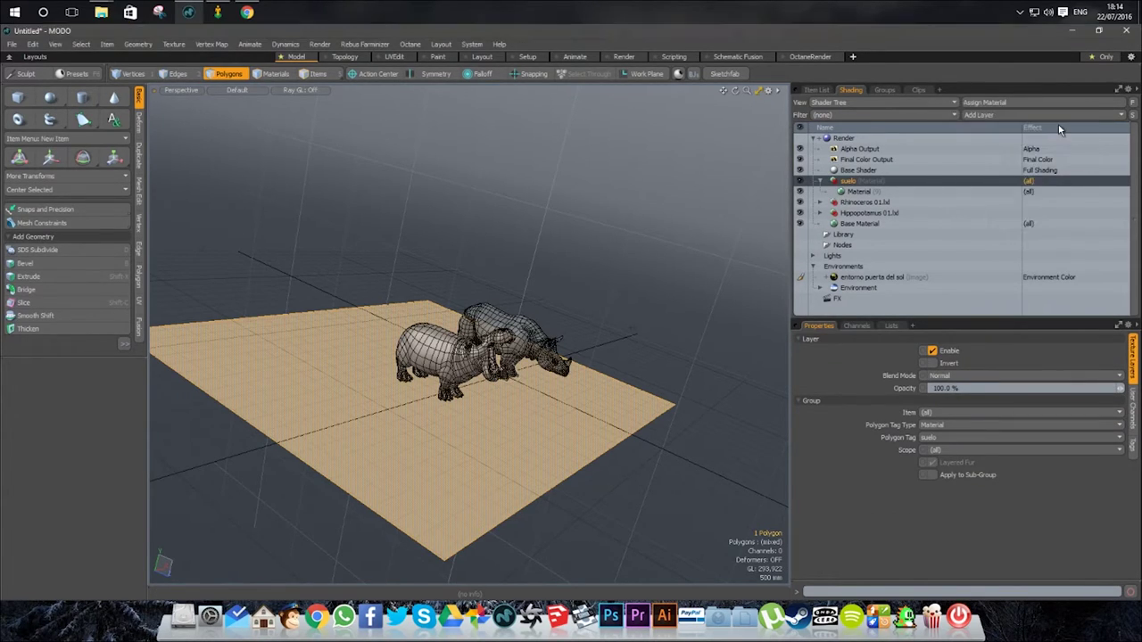
left_click(842, 181)
left_click_drag(838, 191, 839, 171)
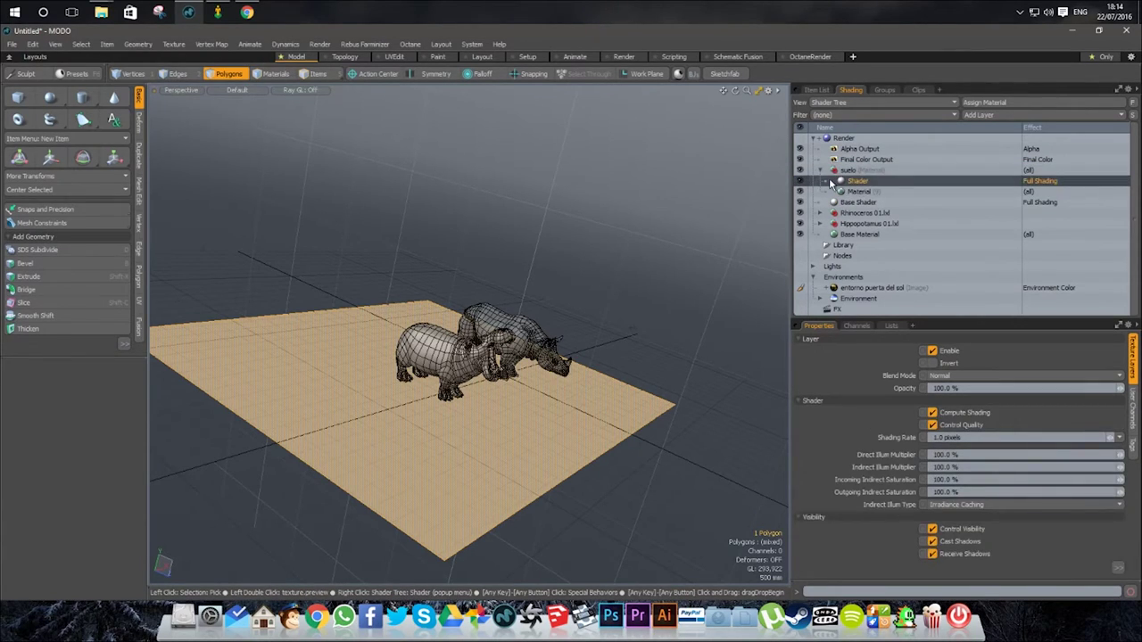
Set the Alpha Type of the suelo group's shader to Shadow Catcher
left_click_drag(964, 319, 965, 207)
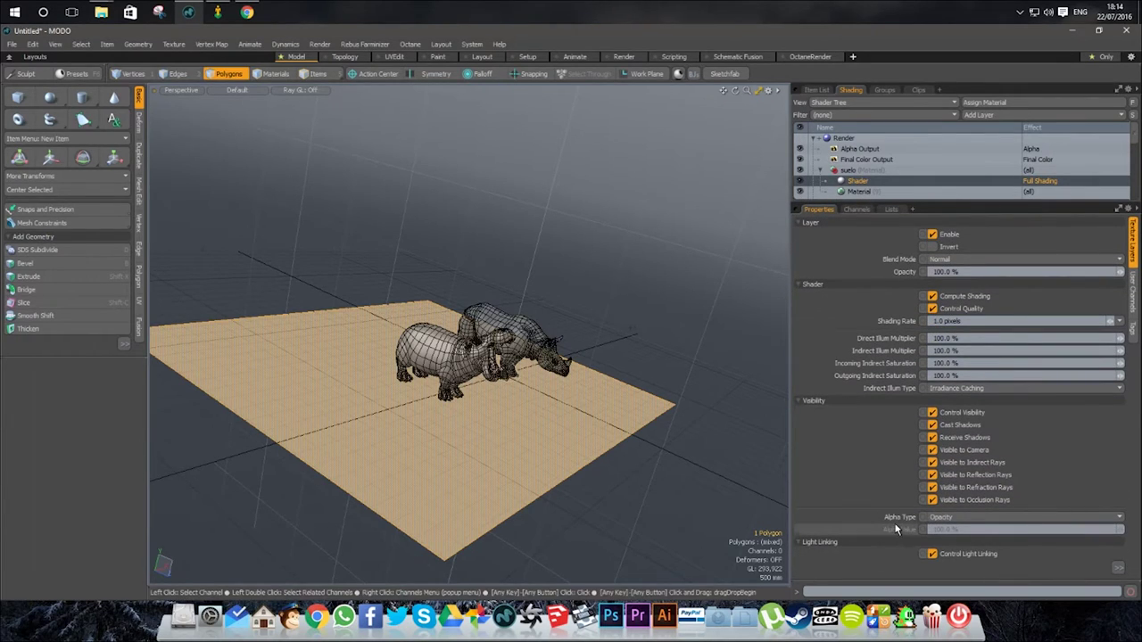
left_click(961, 518)
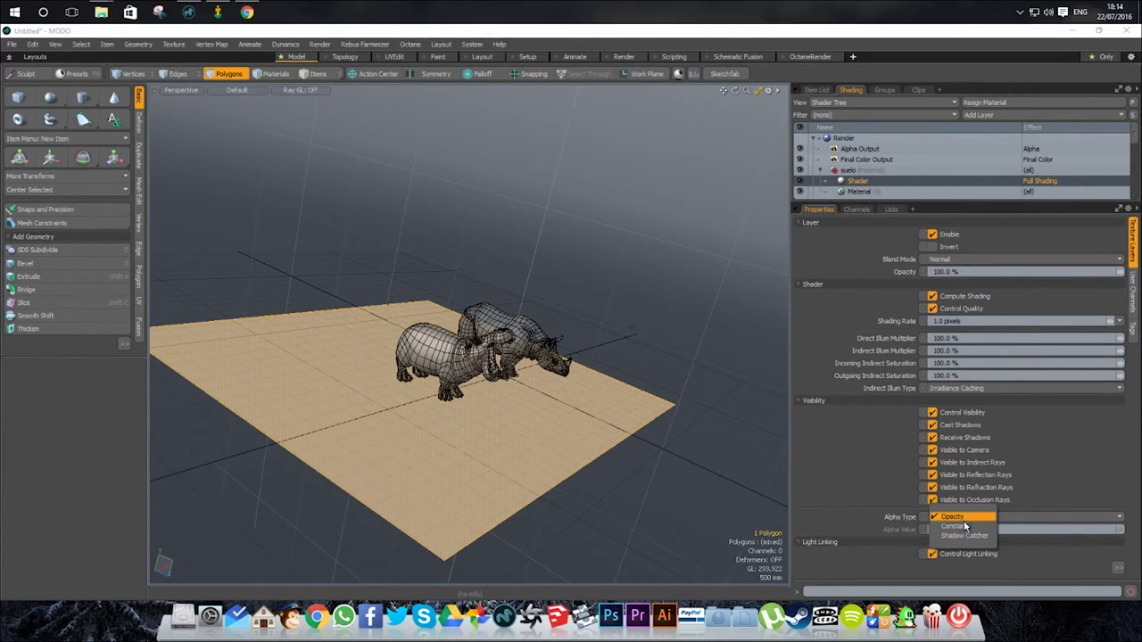
left_click(964, 536)
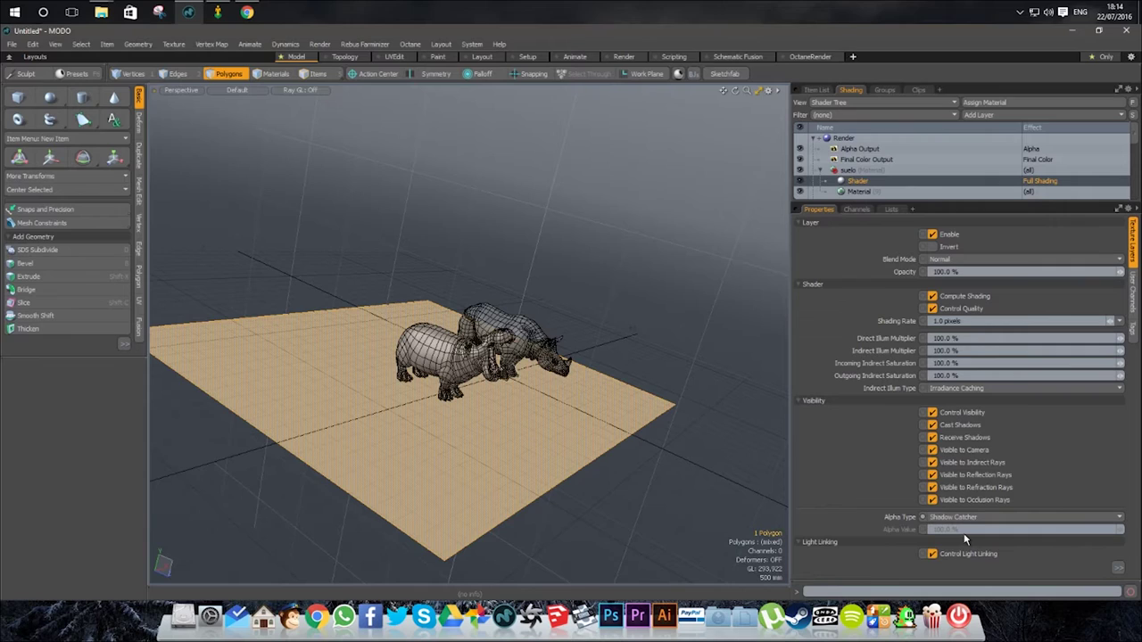
Check the suelo material's Fresnel setting, and examine the animals on the shadow-catching ground in the render preview from closer, farther and behind
left_click(858, 192)
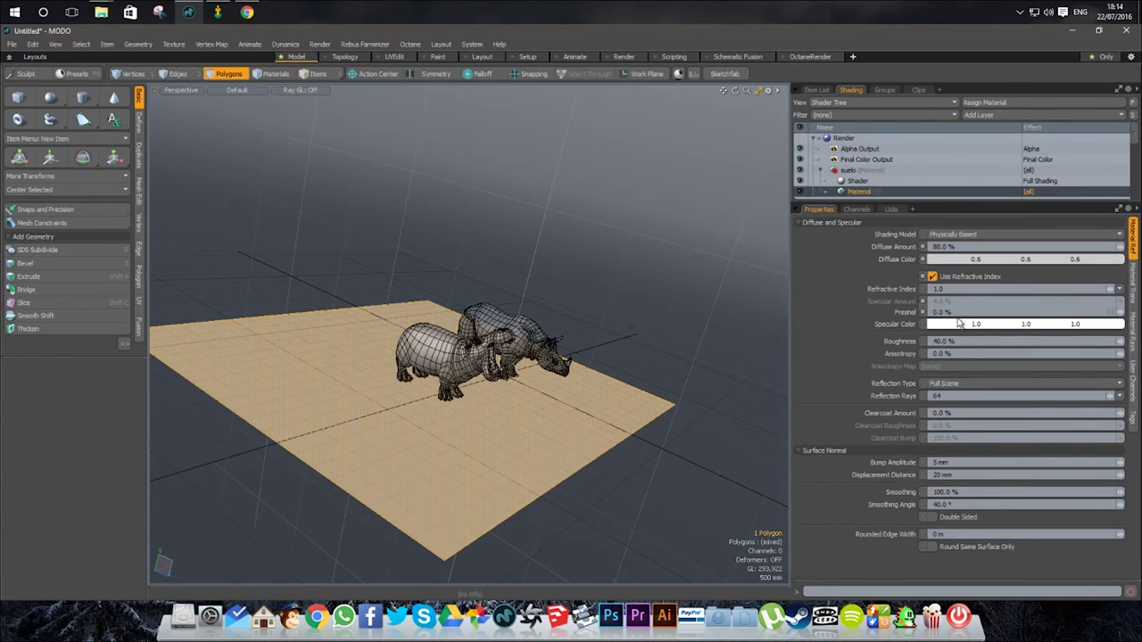
left_click(941, 311)
key("F8")
left_click(371, 330)
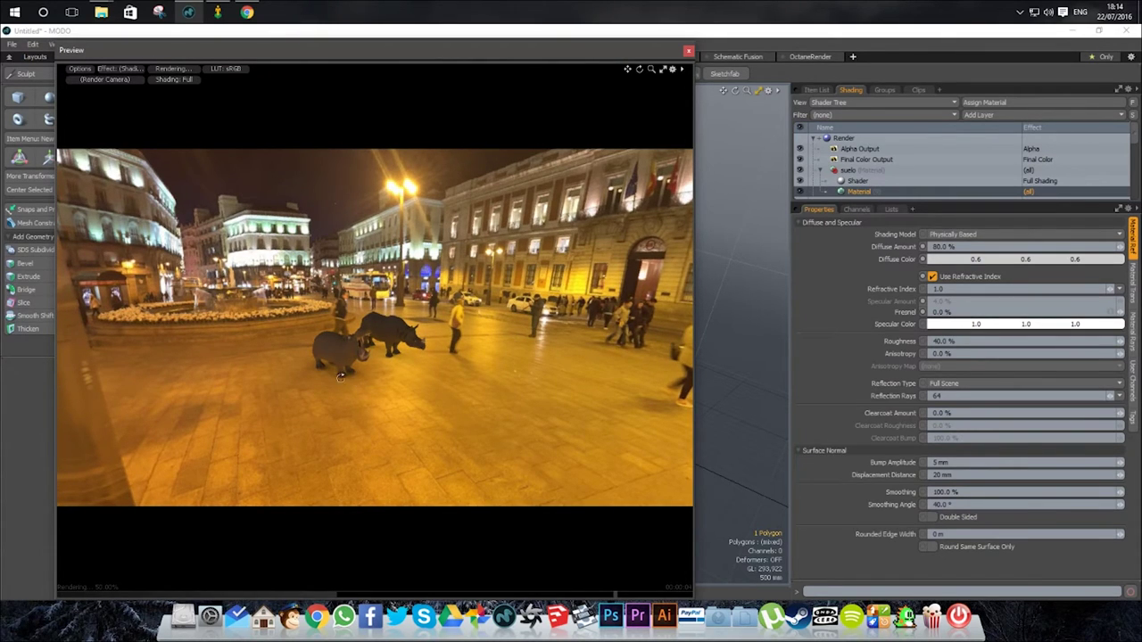
scroll(340, 382, "up", 5)
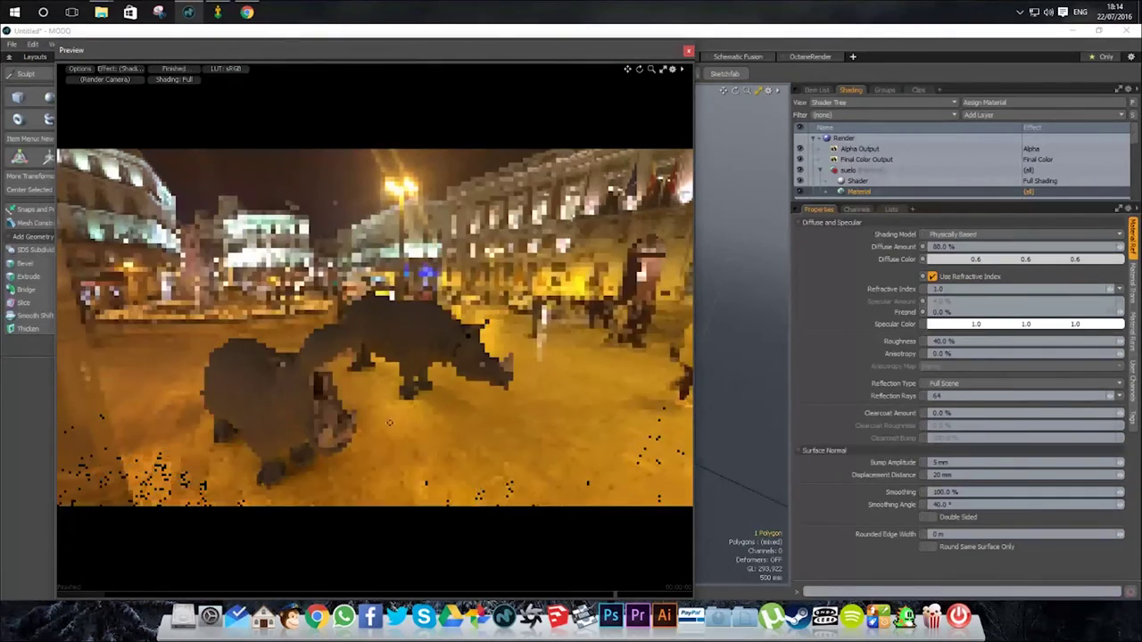
scroll(386, 425, "up", 5)
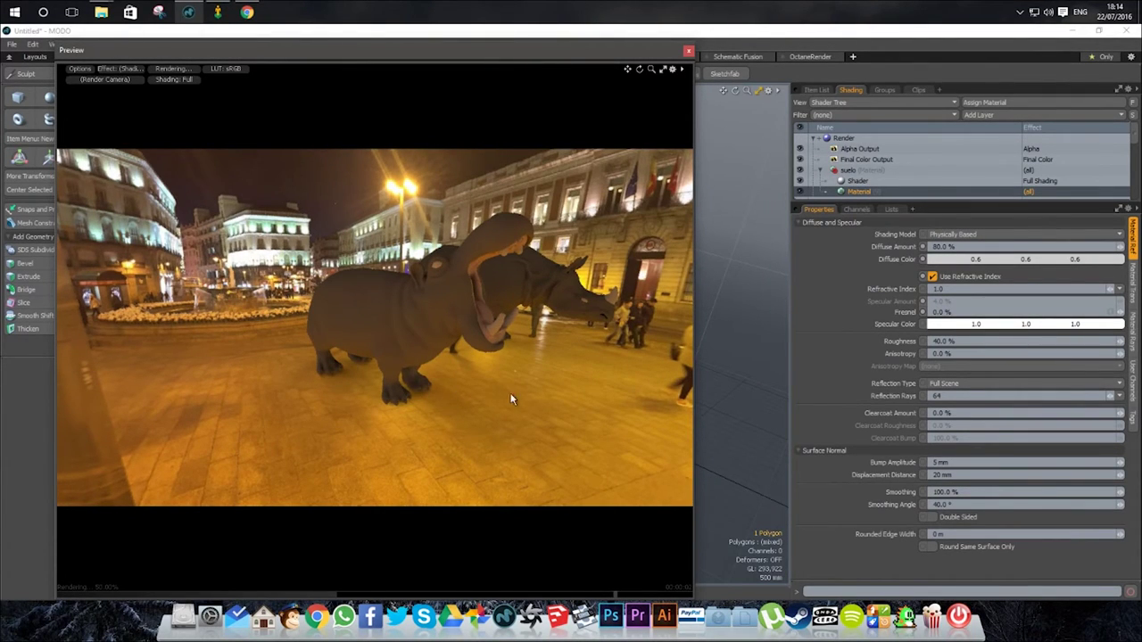
scroll(533, 425, "down", 5)
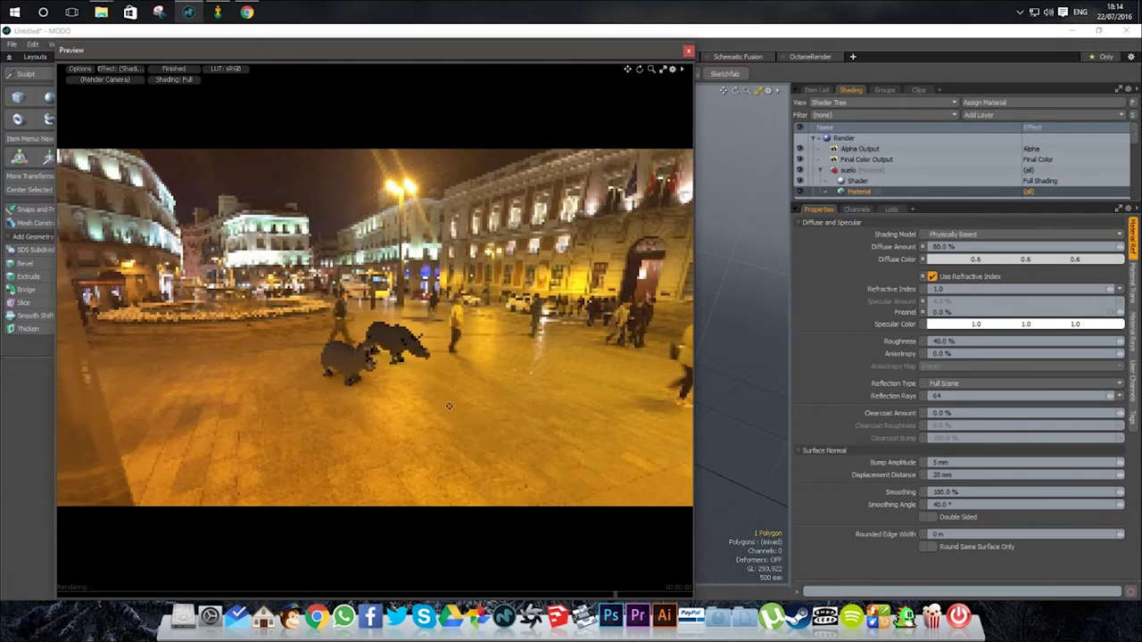
left_click_drag(520, 413, 389, 418, "alt")
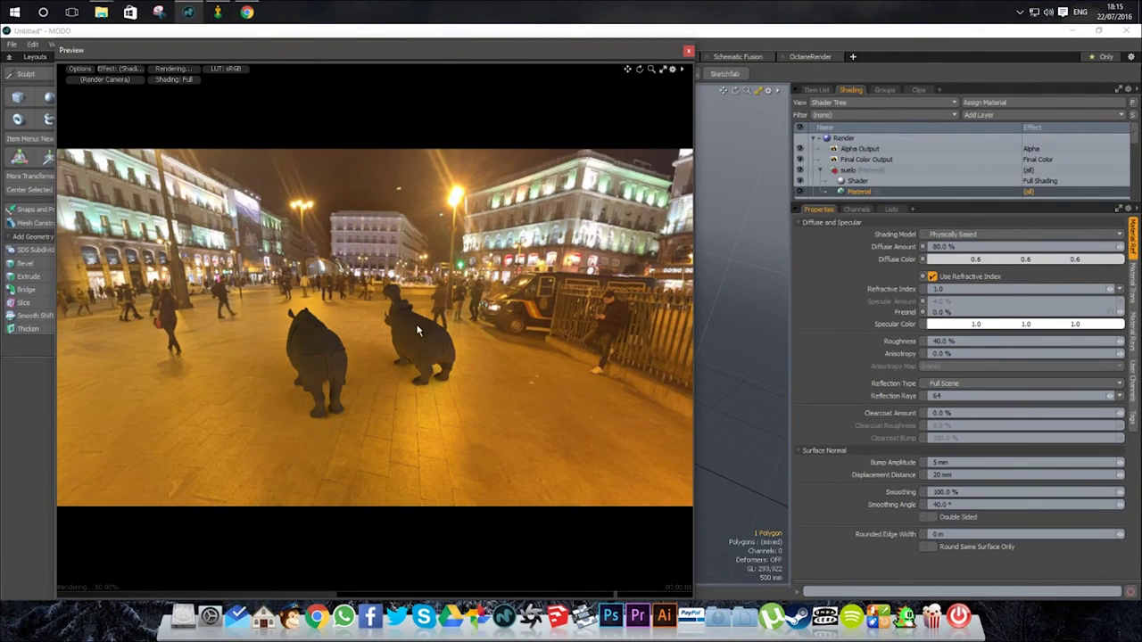